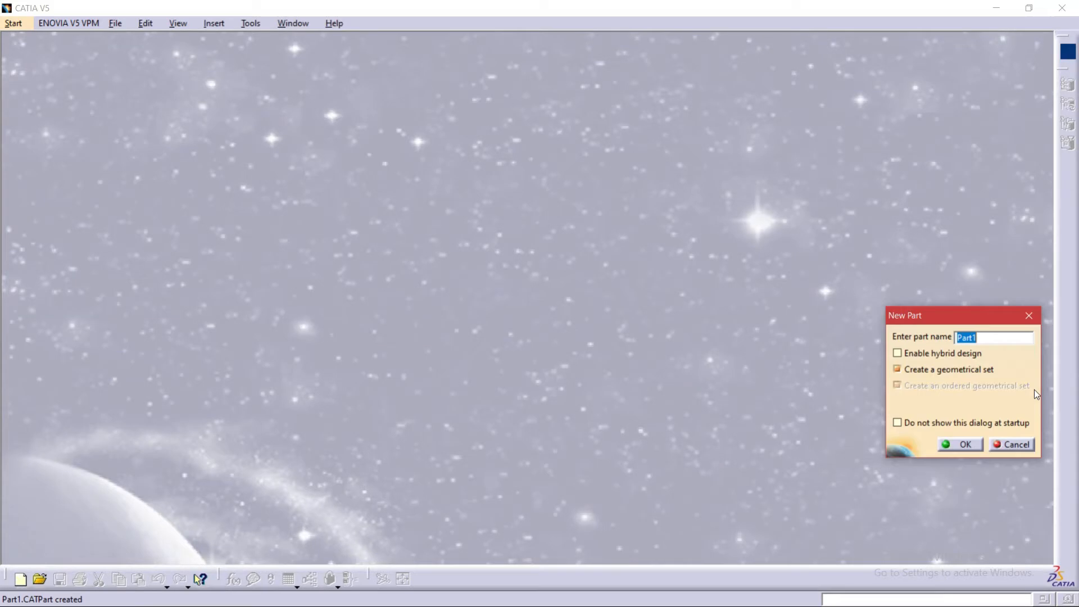
# Create the new part Part1 with a geometrical set and hide its xy, yz and zx reference planes
pyautogui.click(965, 445)
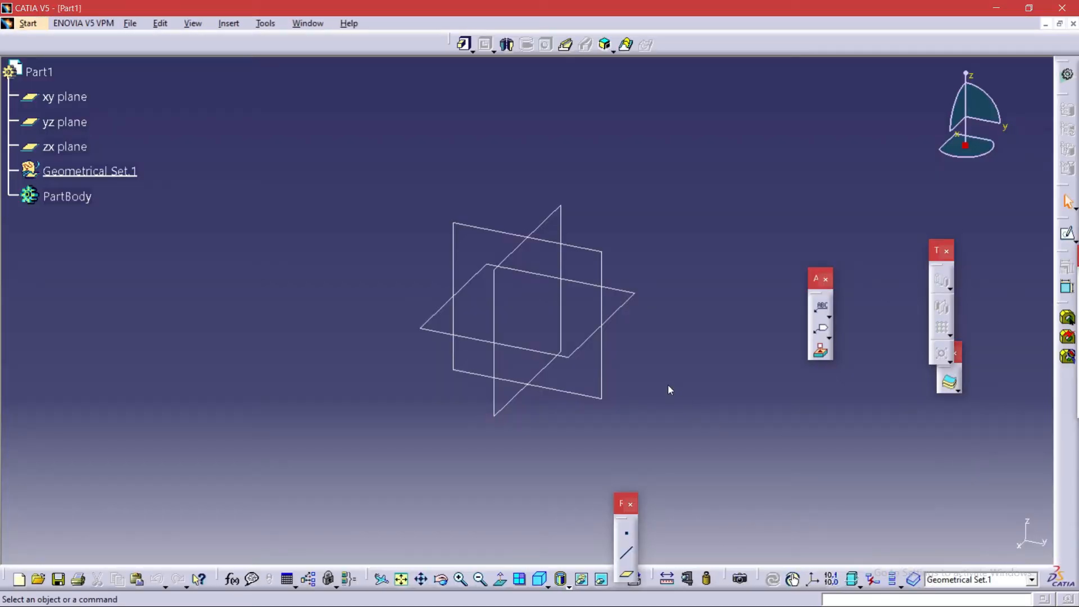
pyautogui.moveTo(755, 456); pyautogui.dragTo(310, 163)
pyautogui.rightClick(52, 100)
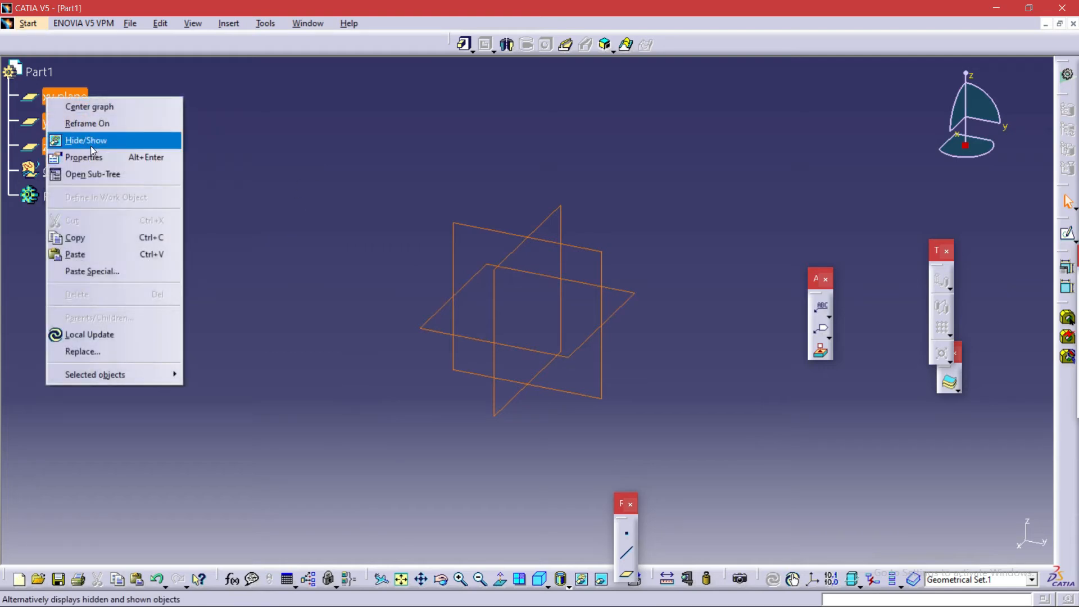
pyautogui.click(90, 143)
# Insert a standard axis system at the part's default origin
pyautogui.click(229, 23)
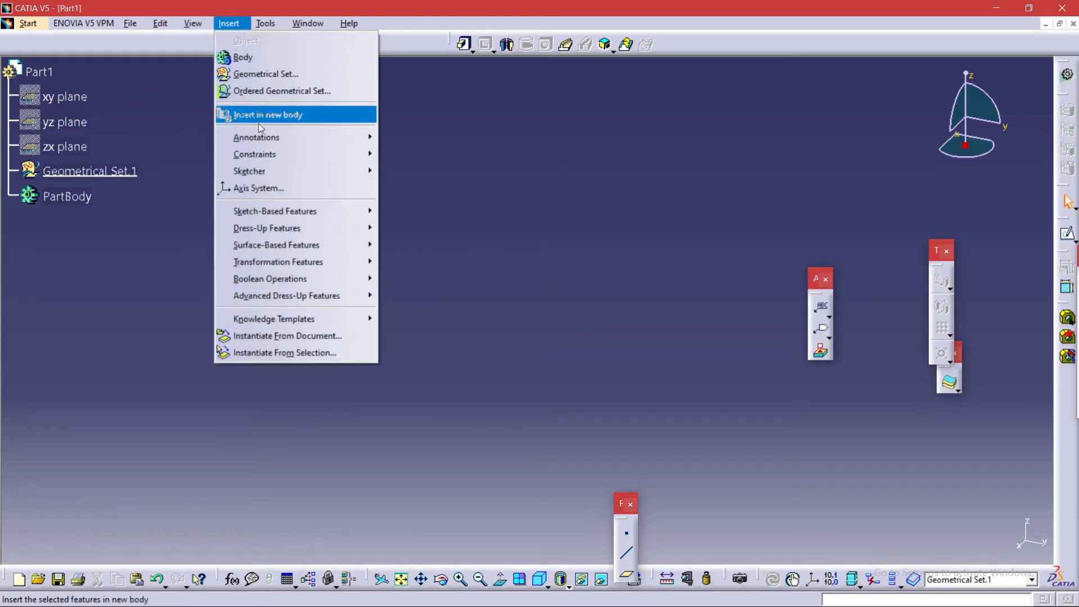
pyautogui.click(271, 188)
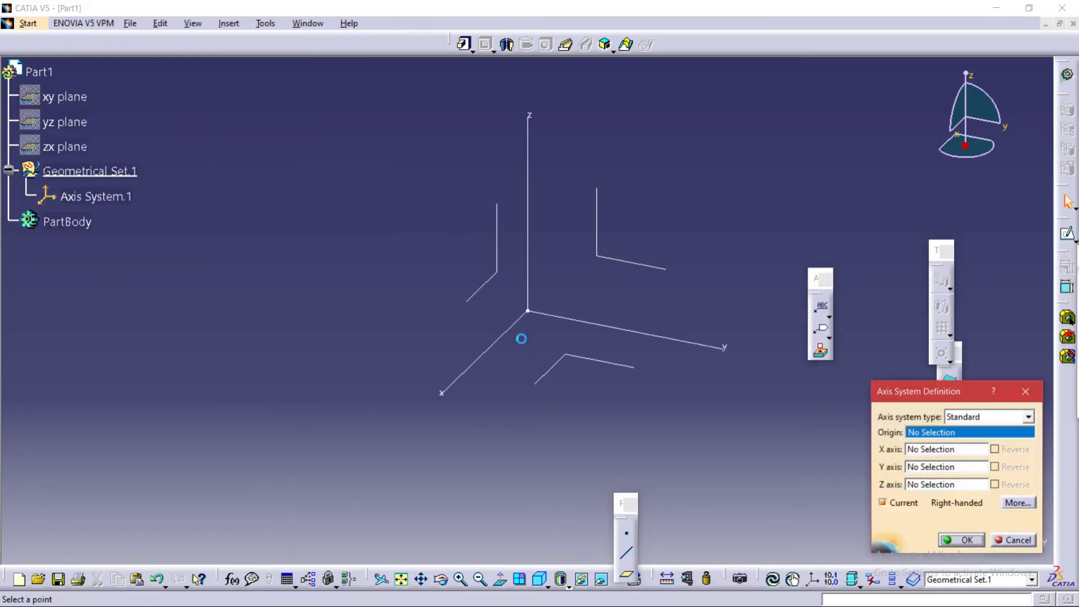
pyautogui.click(967, 541)
pyautogui.moveTo(443, 291); pyautogui.dragTo(348, 340, button='middle')
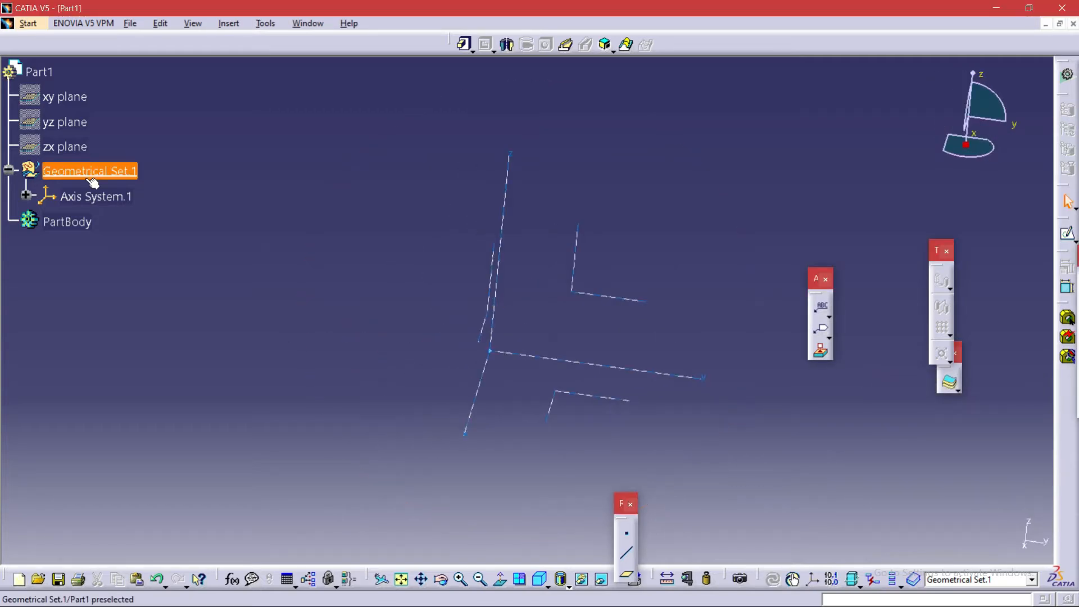
# Insert two new bodies into the part
pyautogui.click(229, 23)
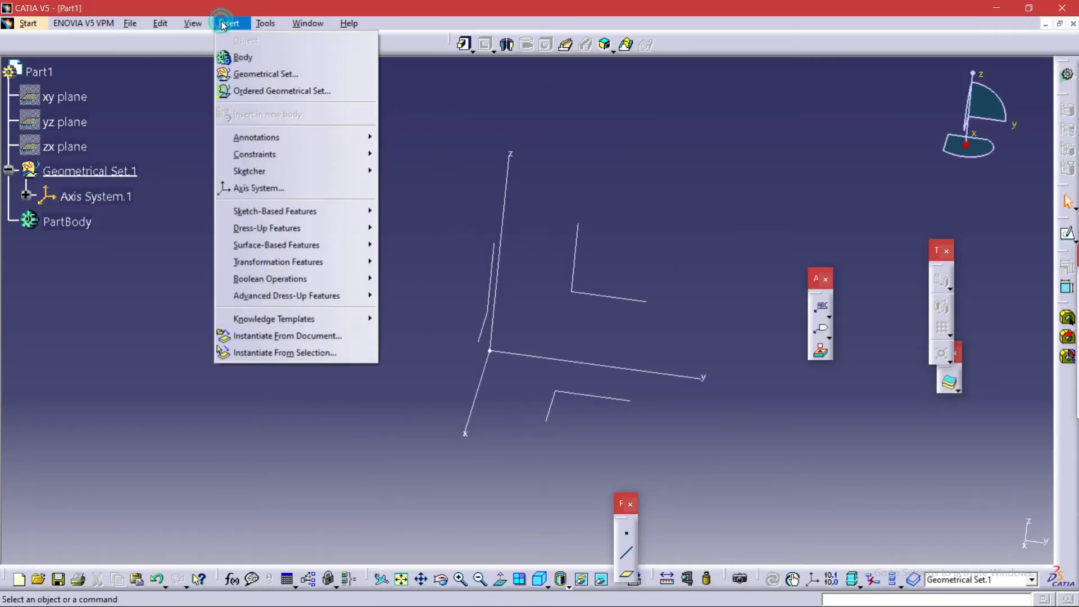
pyautogui.click(240, 56)
pyautogui.click(227, 23)
pyautogui.click(235, 56)
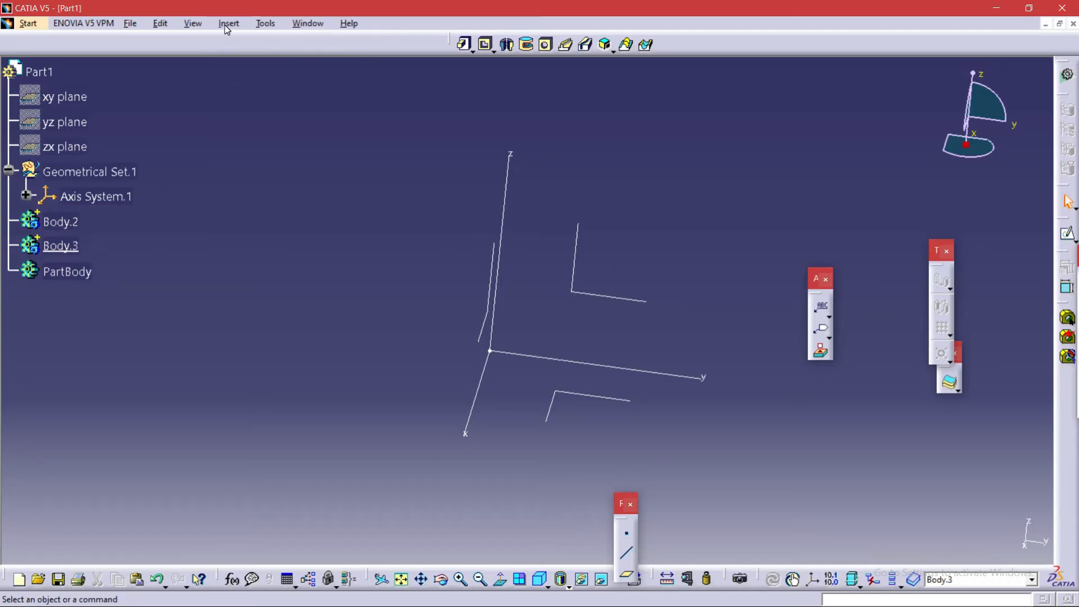
# Rename Body.2 as mainbody in its feature properties
pyautogui.click(62, 221)
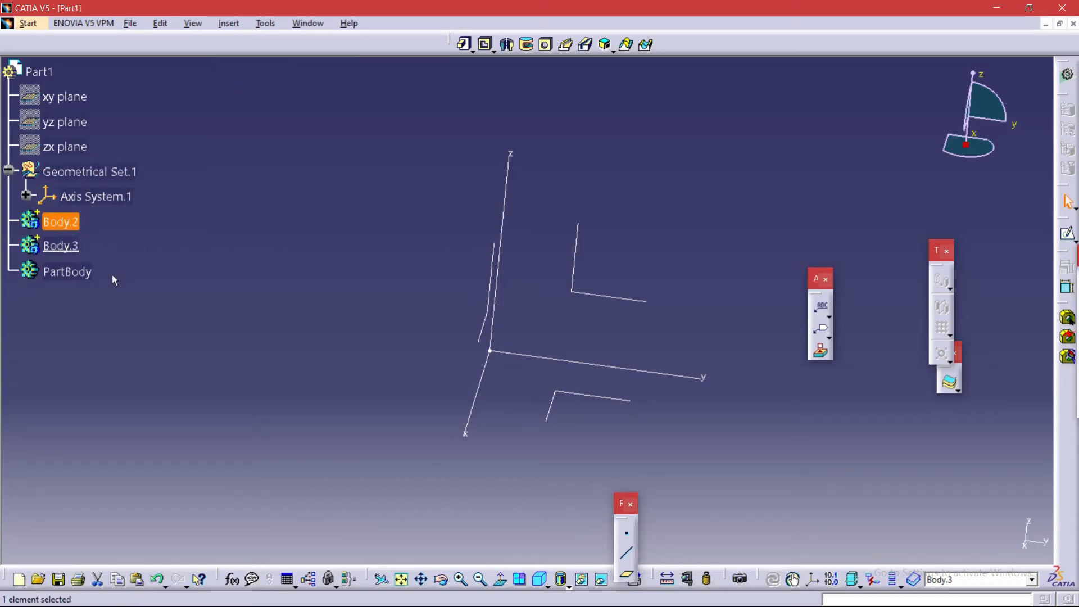
pyautogui.hotkey('alt', 'Return')
pyautogui.press('BackSpace')
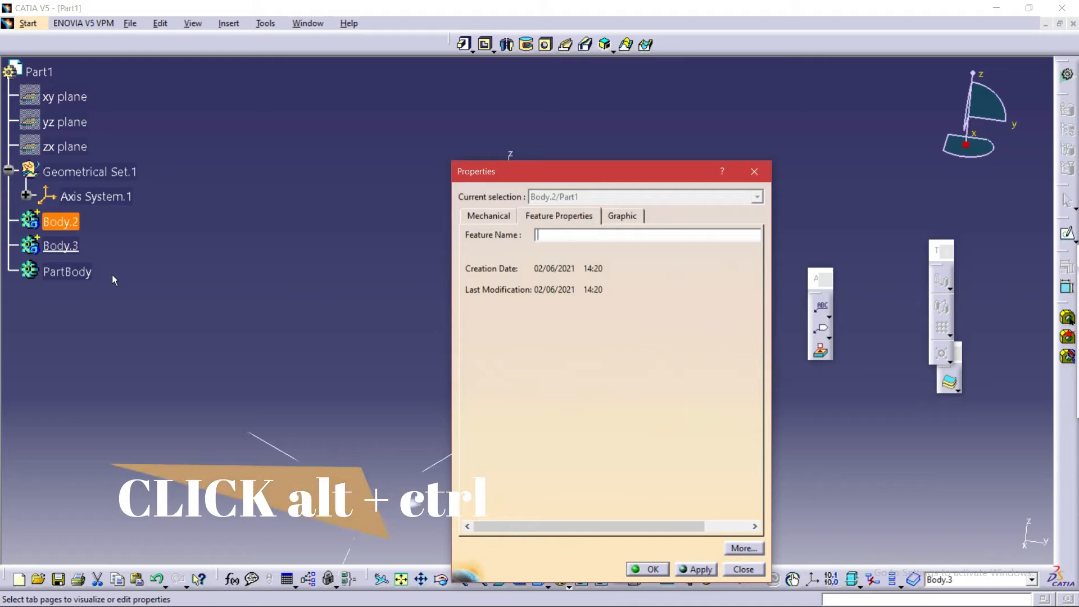
pyautogui.write('mainbody')
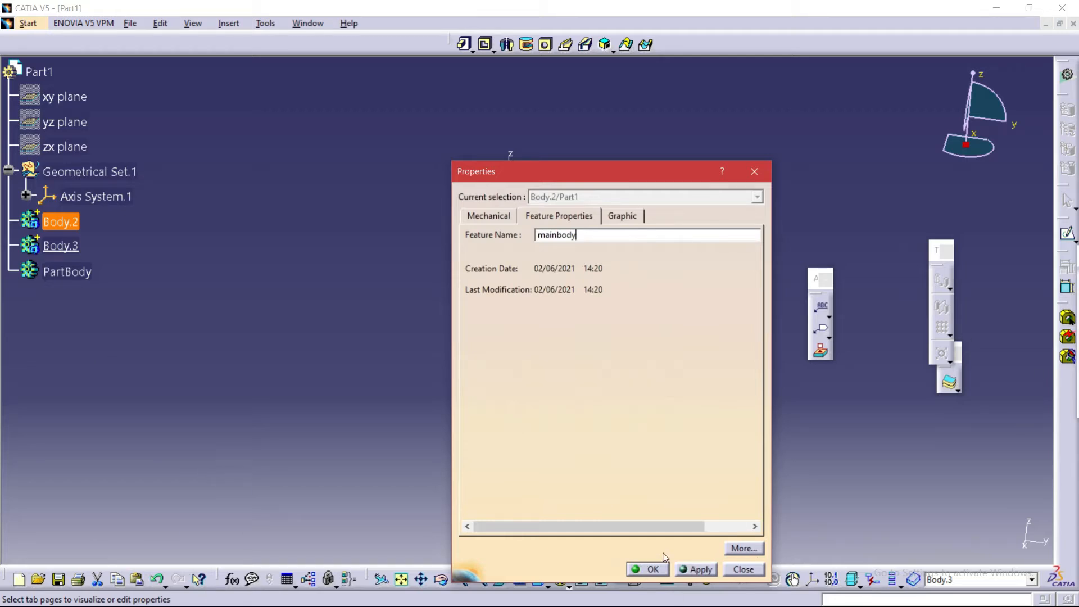
pyautogui.click(683, 570)
pyautogui.click(665, 570)
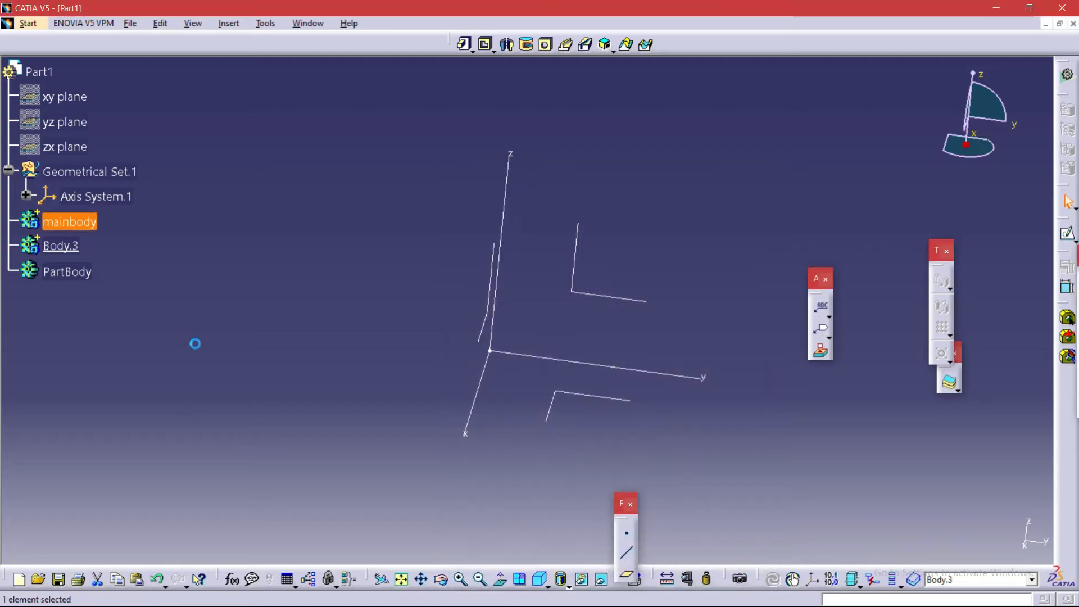
# Rename Body.3 as add in its feature properties
pyautogui.click(61, 245)
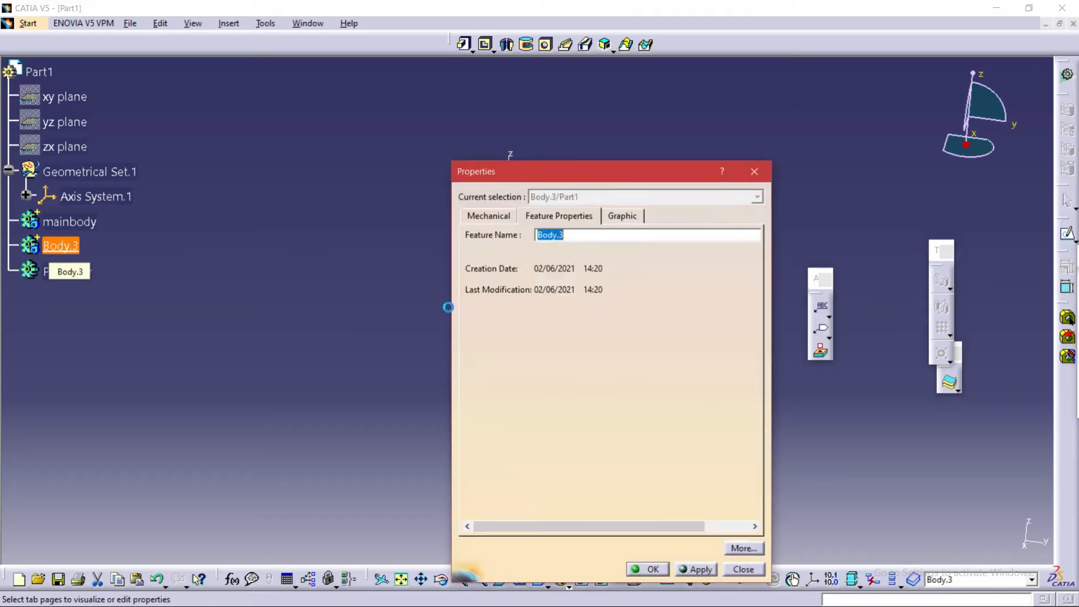
pyautogui.press('BackSpace')
pyautogui.write('add')
pyautogui.click(700, 570)
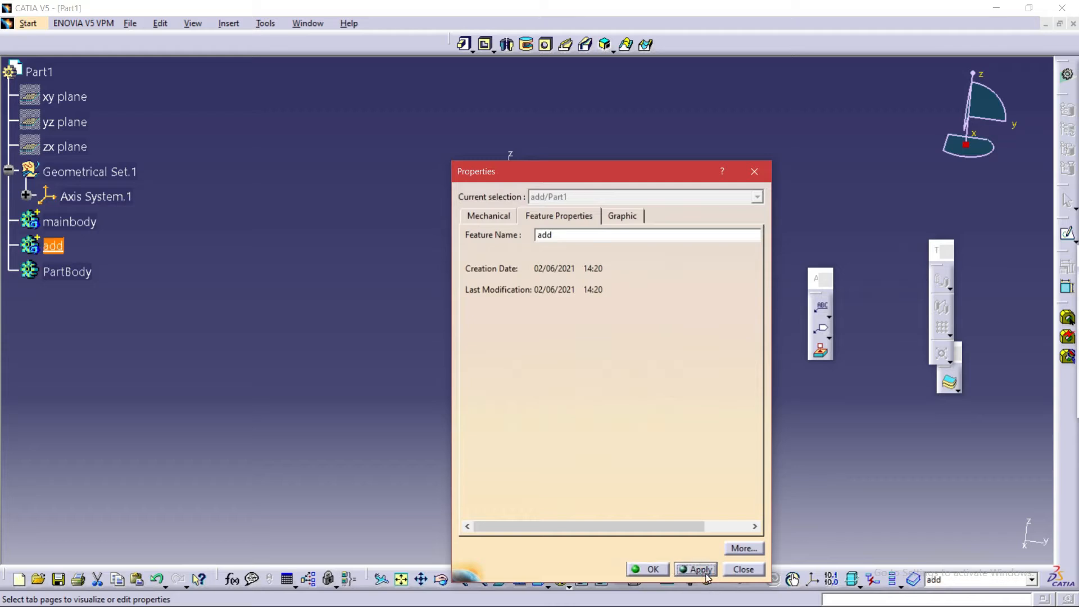
pyautogui.click(649, 570)
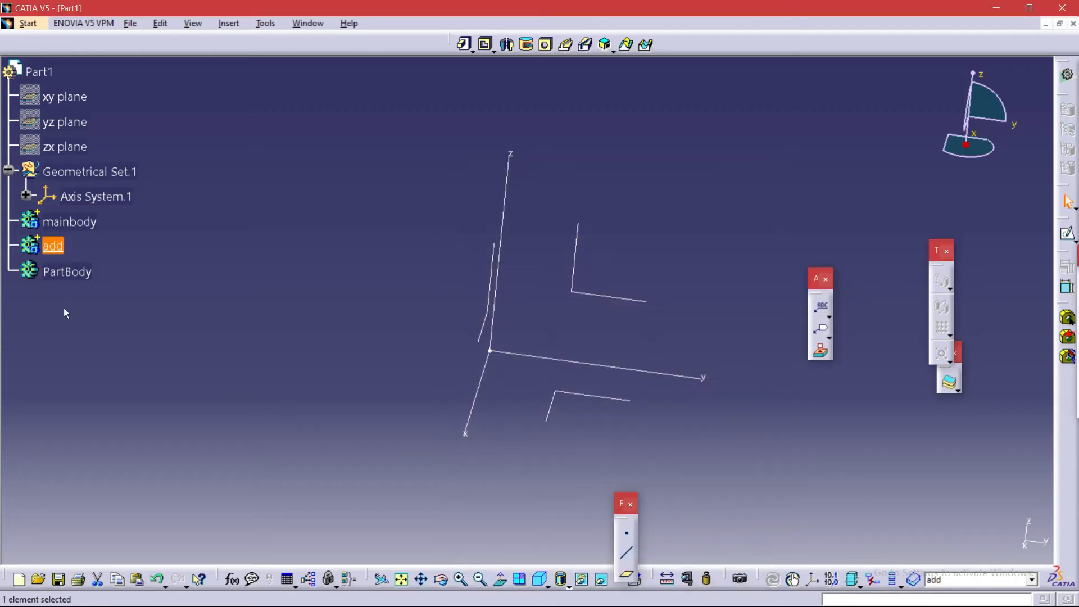
# Rename PartBody as sub in its feature properties
pyautogui.click(67, 272)
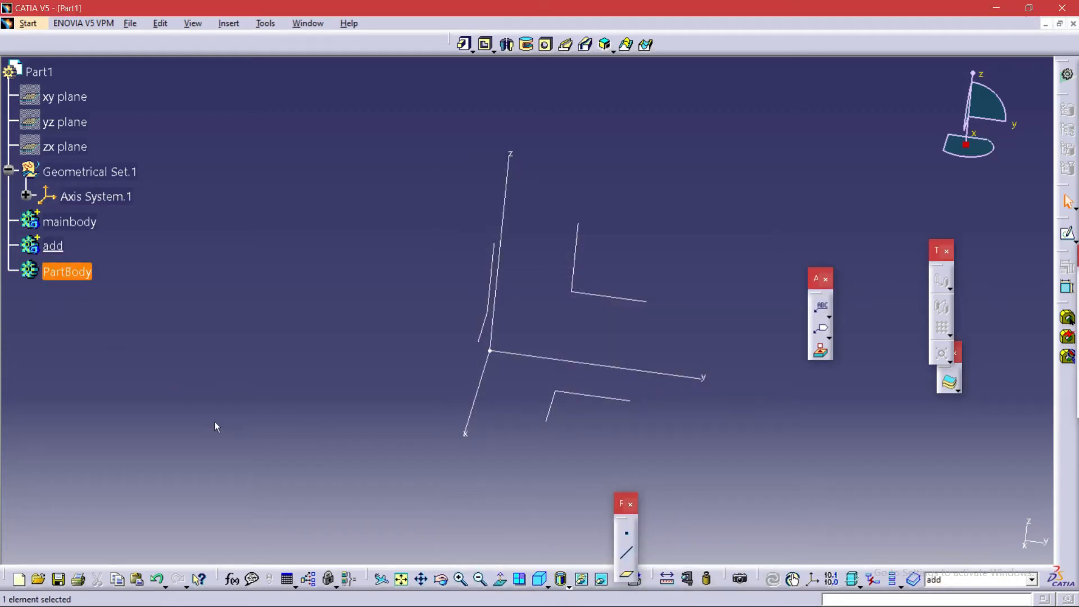
pyautogui.hotkey('alt', 'Return')
pyautogui.press('BackSpace')
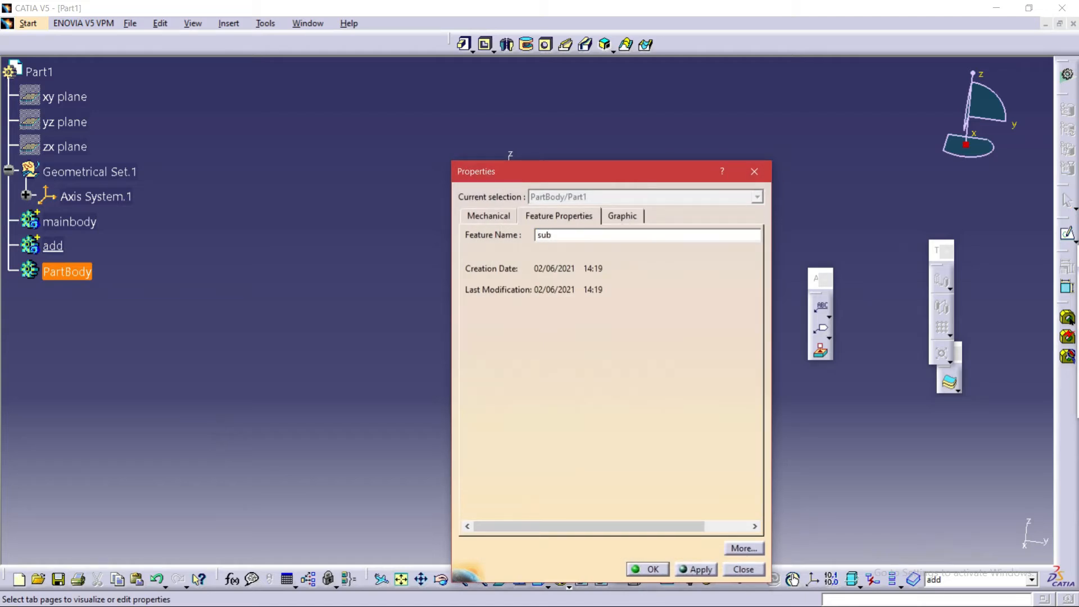
pyautogui.click(694, 568)
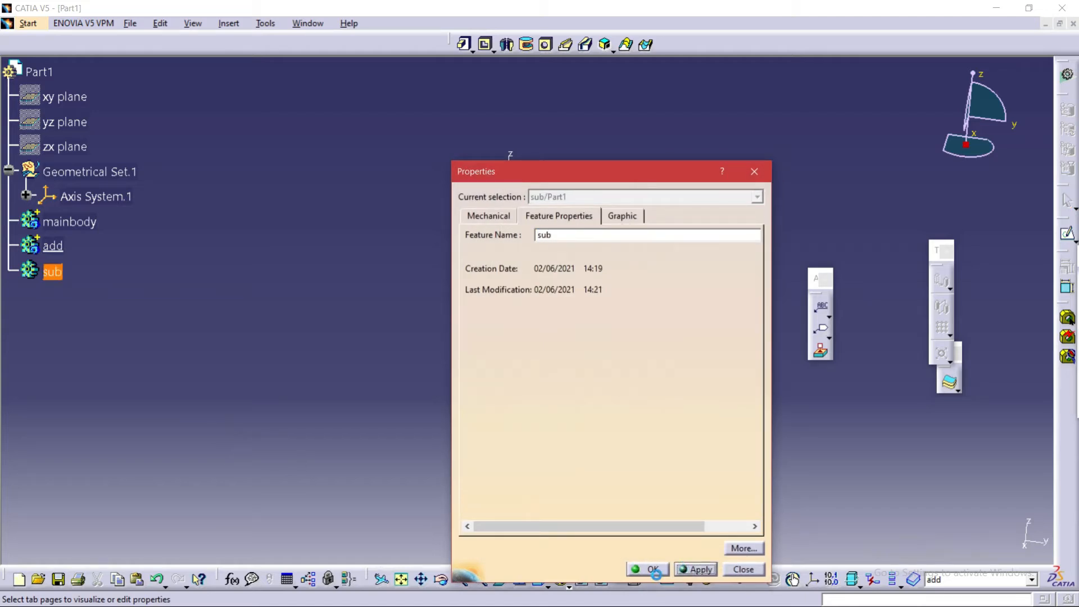
pyautogui.click(650, 571)
pyautogui.click(321, 296)
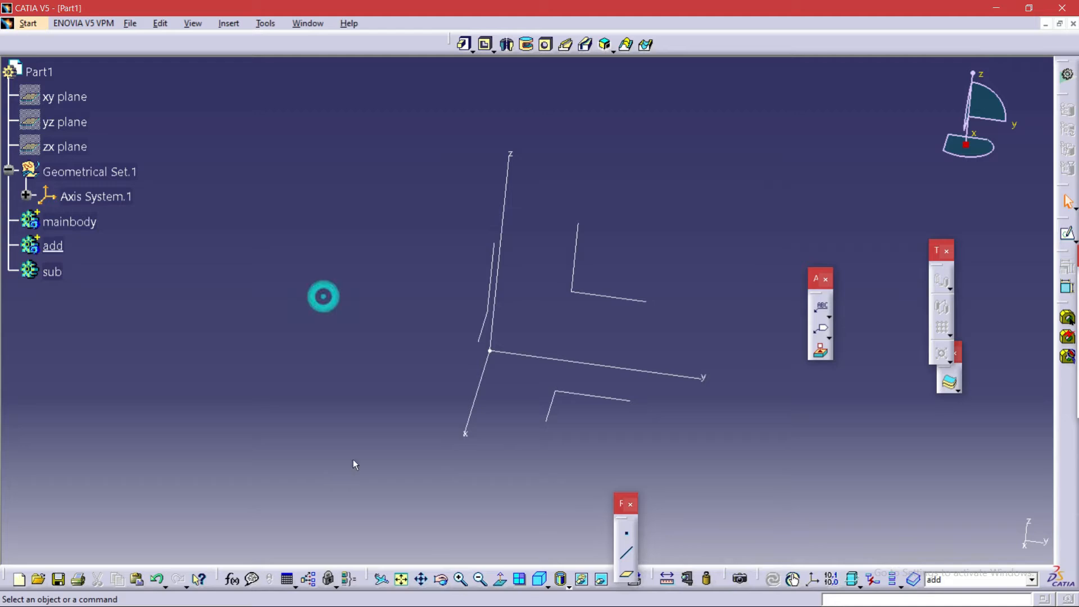
# Define mainbody as the in-work object
pyautogui.click(72, 222)
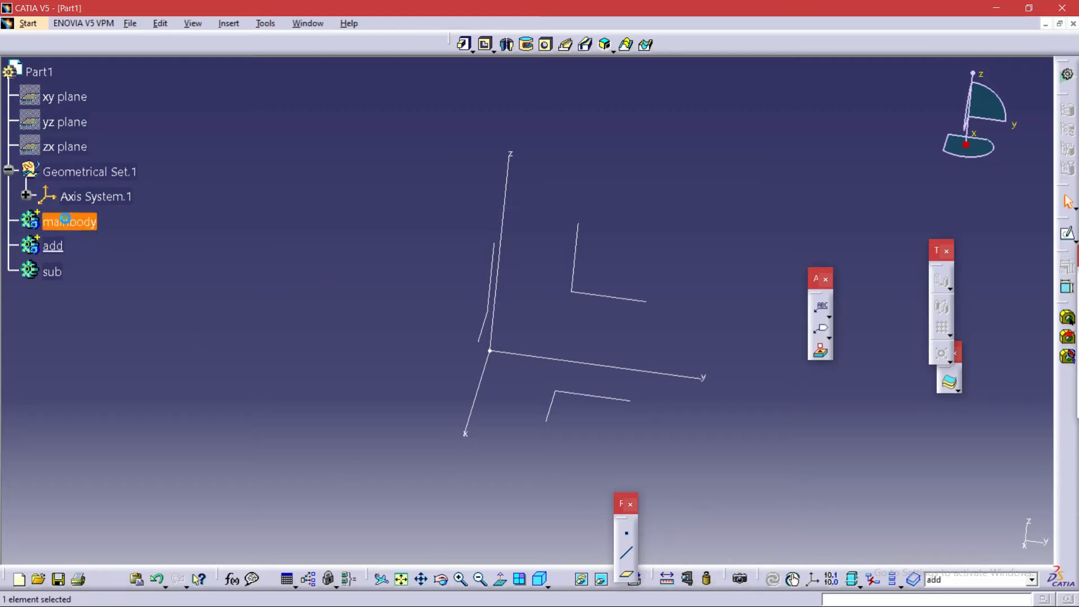
pyautogui.rightClick(72, 222)
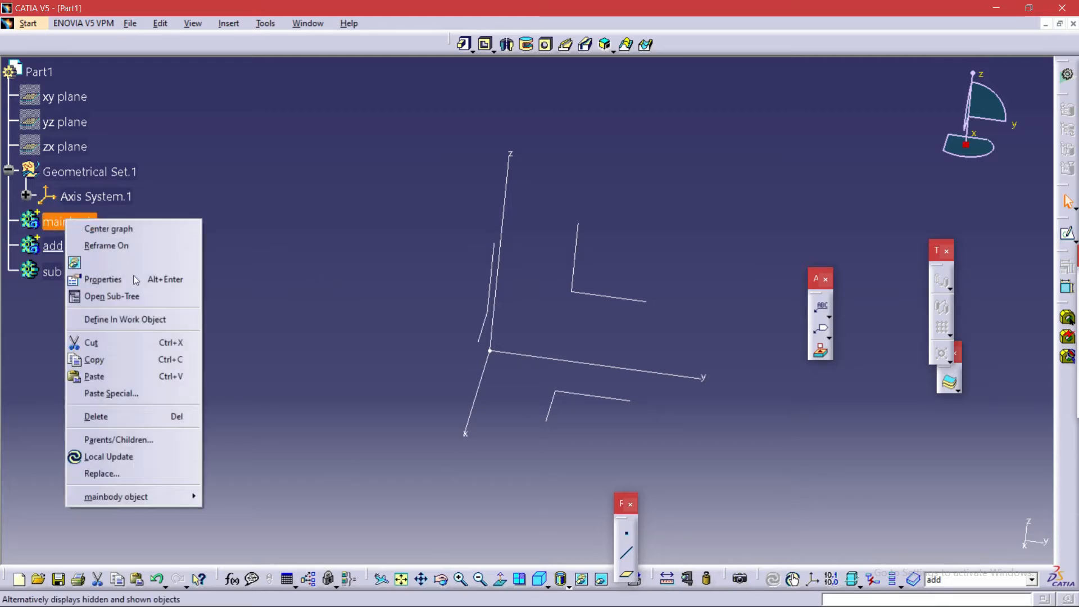
pyautogui.click(124, 315)
pyautogui.click(300, 280)
pyautogui.moveTo(454, 311); pyautogui.dragTo(434, 350, button='middle')
# Combine the add body into mainbody with a Boolean Add operation
pyautogui.rightClick(61, 246)
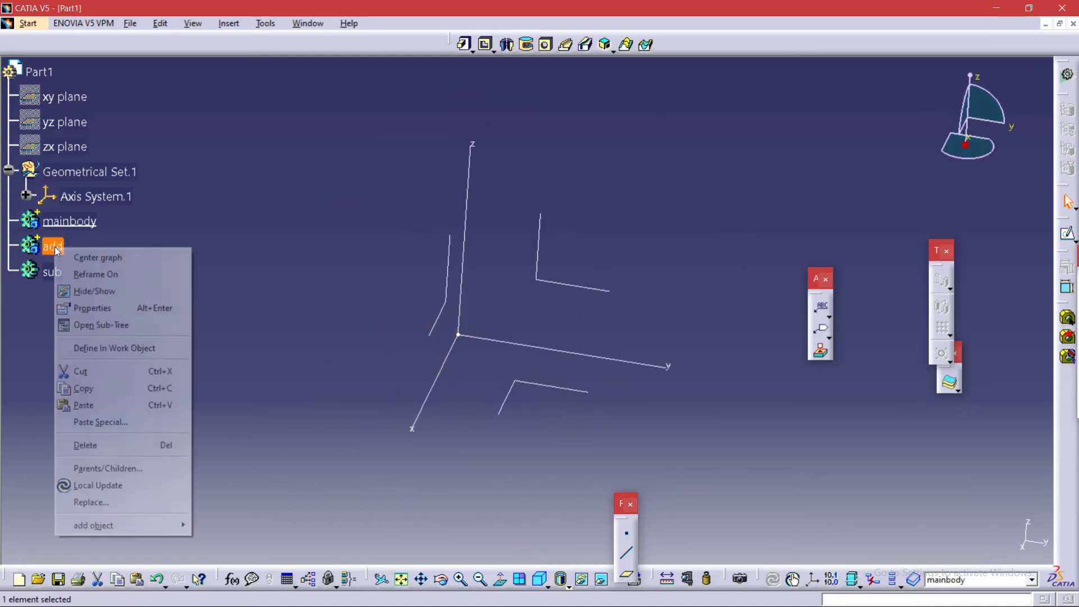
pyautogui.moveTo(142, 526)
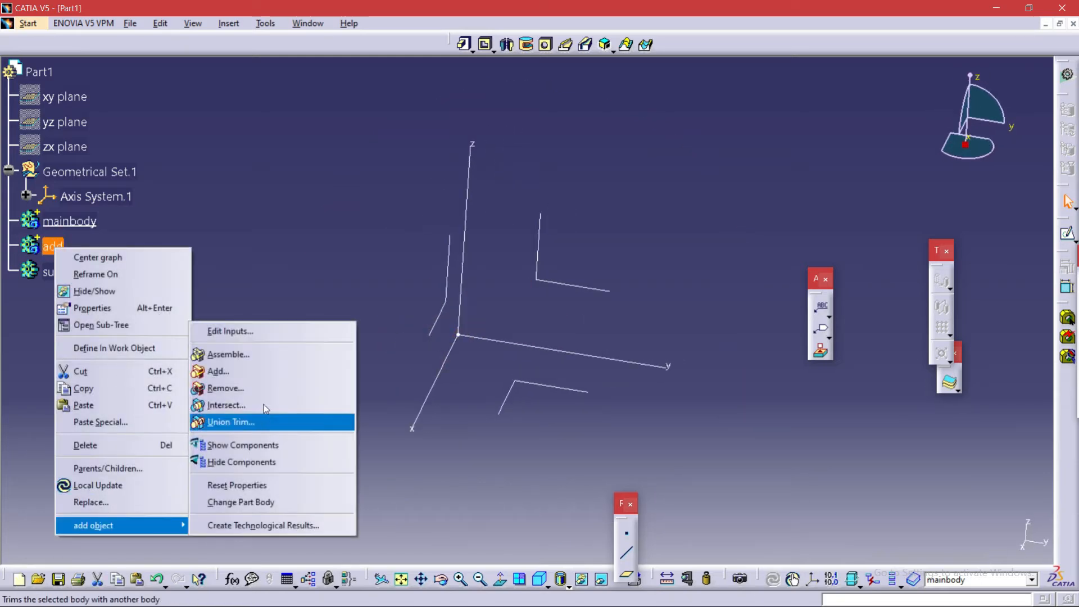
pyautogui.click(257, 373)
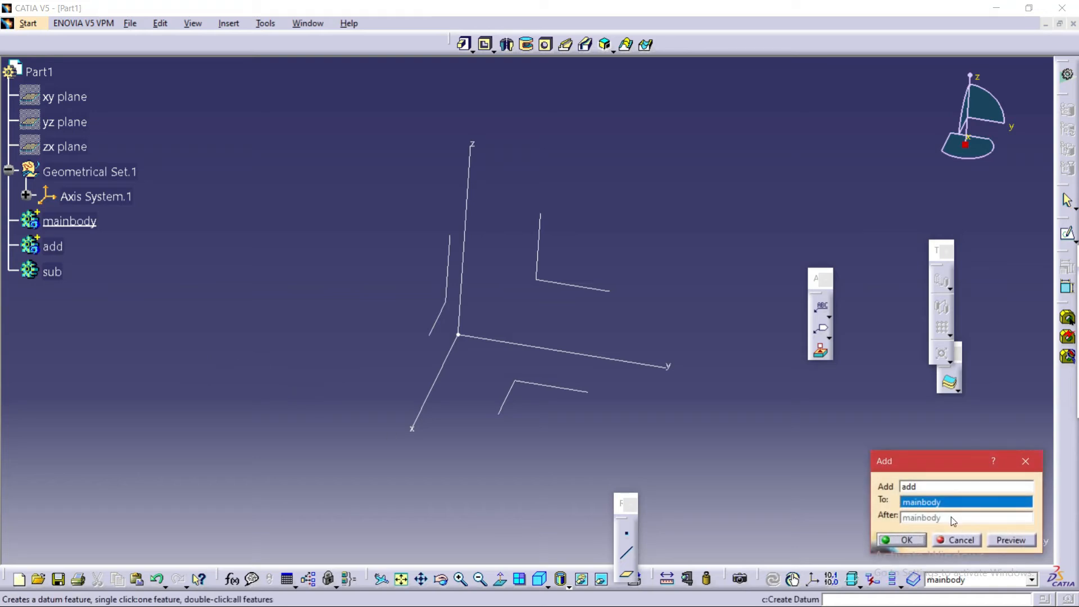
pyautogui.click(904, 540)
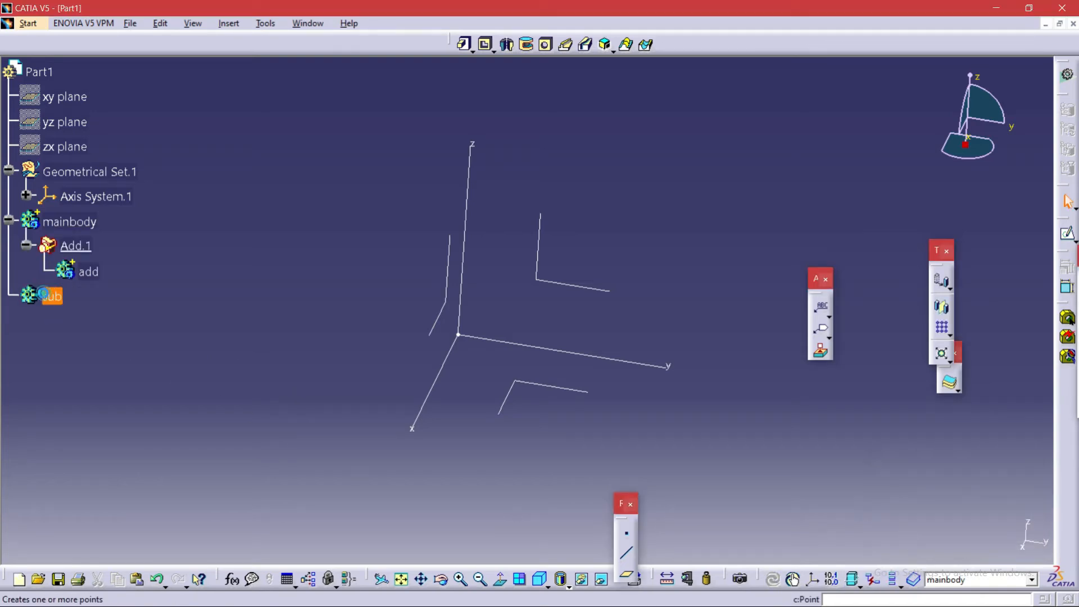
pyautogui.rightClick(52, 297)
pyautogui.moveTo(163, 570)
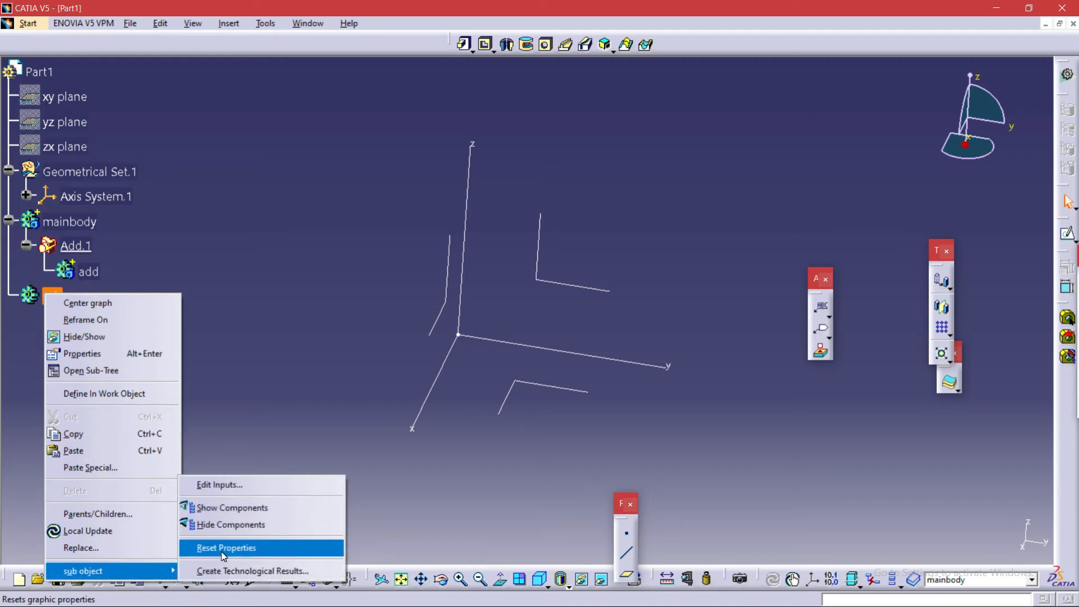
pyautogui.click(276, 358)
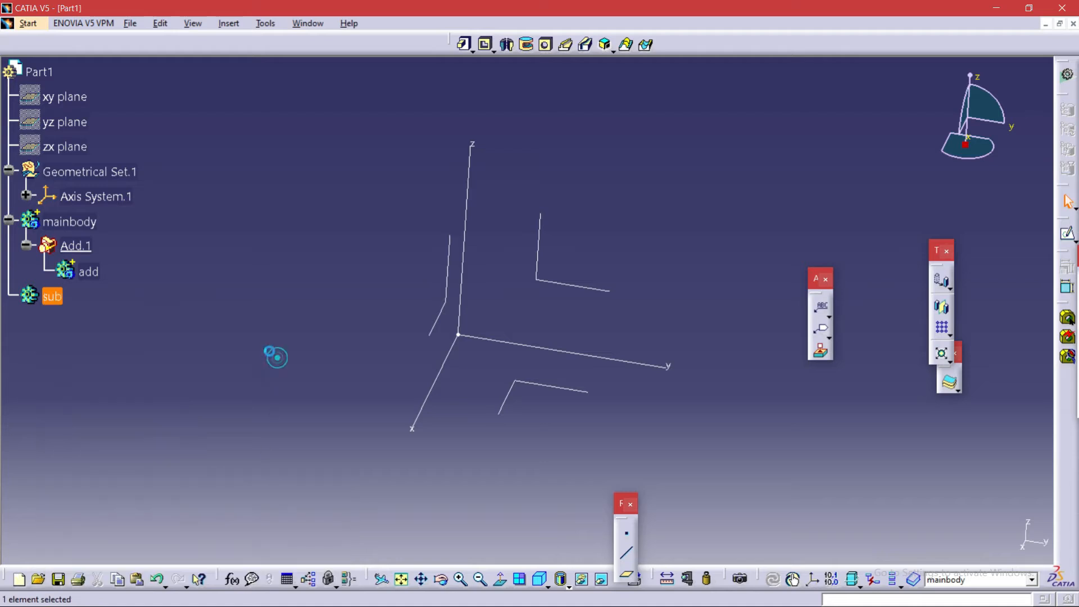
# Define the add body nested under the Boolean Add in mainbody as the in-work object
pyautogui.click(82, 274)
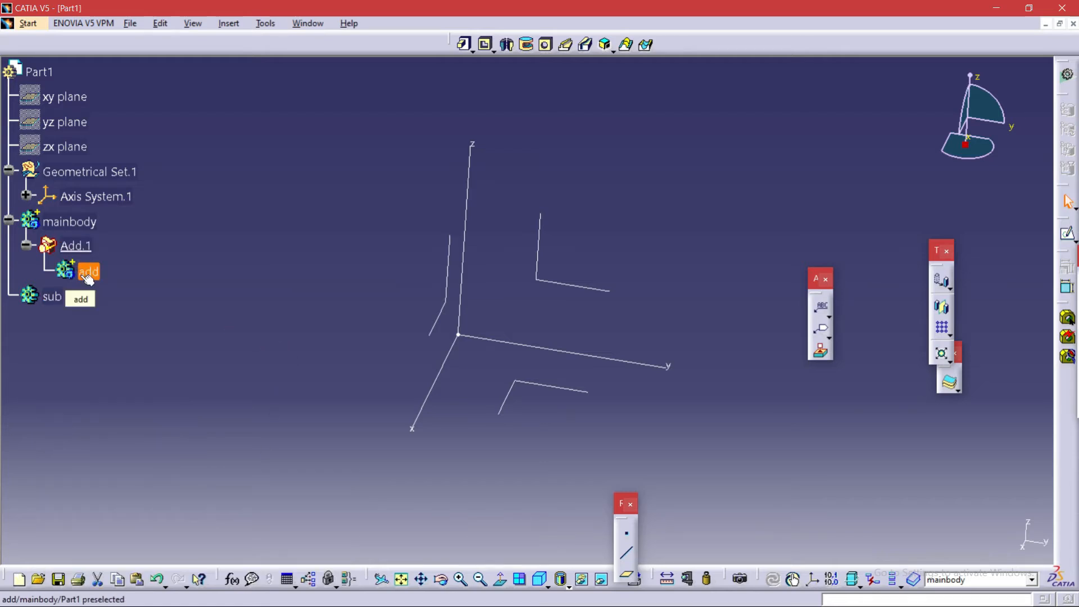
pyautogui.rightClick(81, 275)
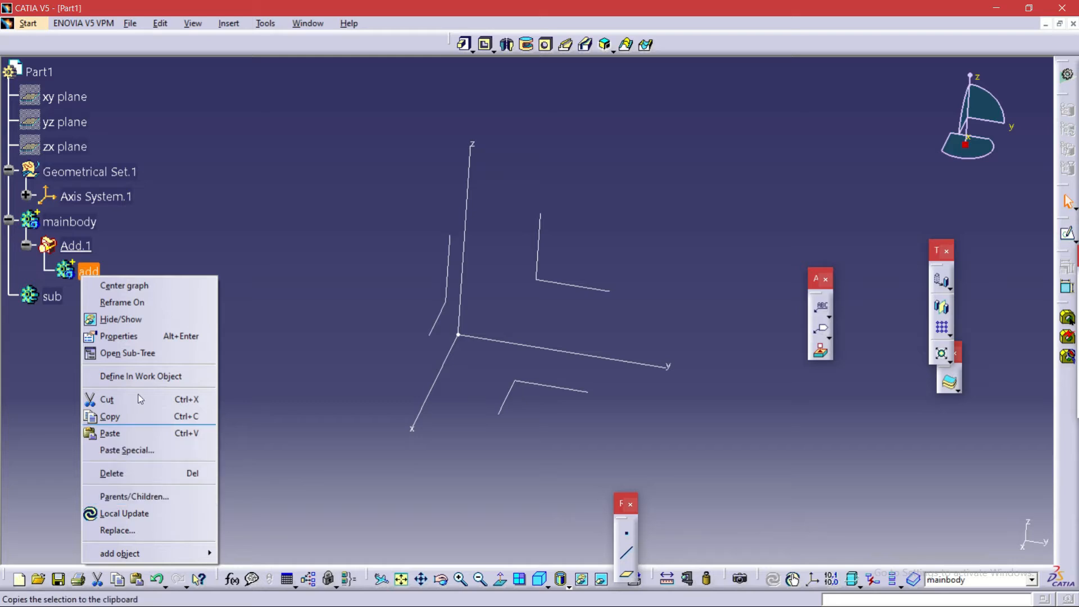
pyautogui.click(138, 375)
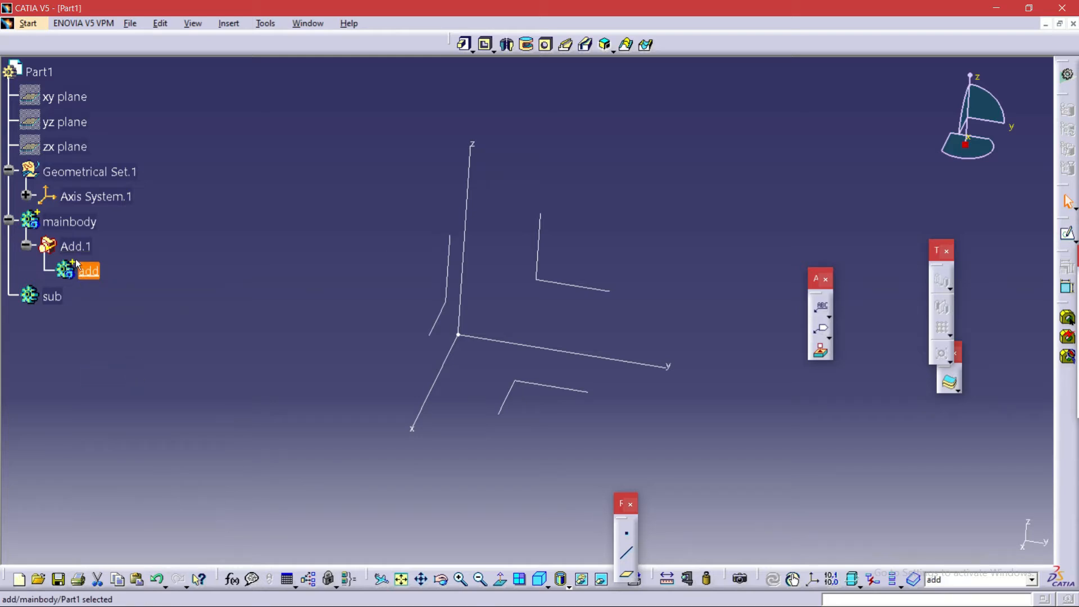
pyautogui.moveTo(611, 261); pyautogui.dragTo(764, 372, button='middle')
# Start a sketch on the axis system's xy plane and draw a circle centred on the origin
pyautogui.click(1068, 236)
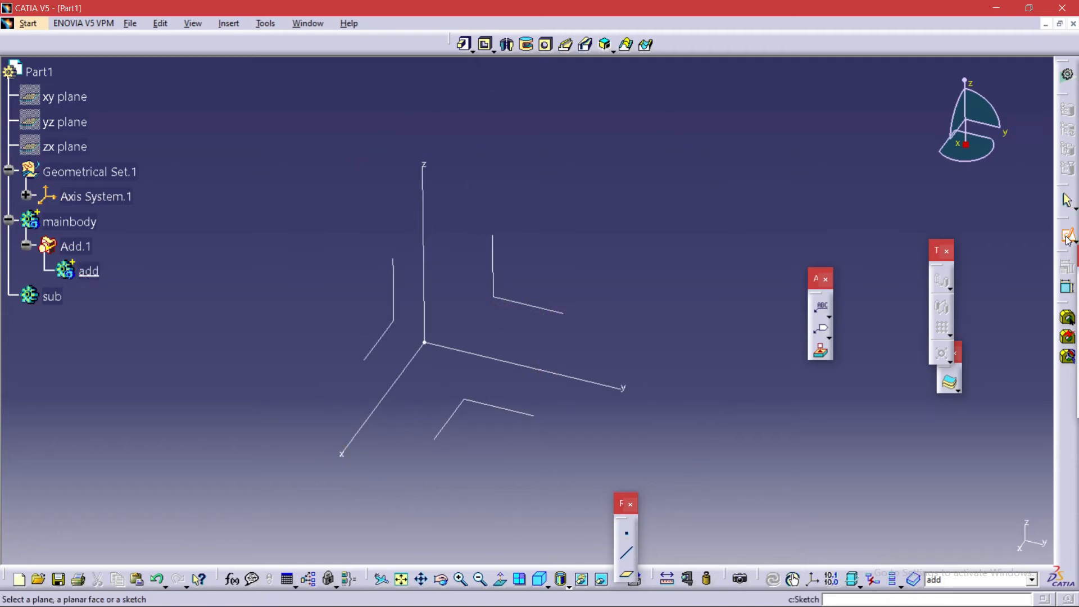
pyautogui.click(464, 402)
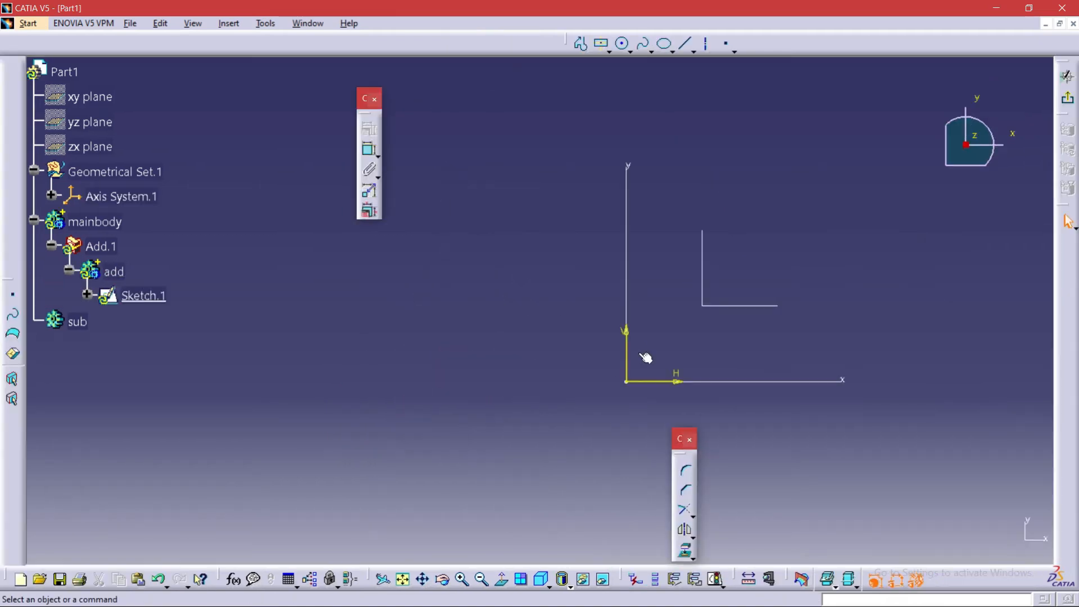
pyautogui.moveTo(694, 341); pyautogui.dragTo(557, 303, button='middle')
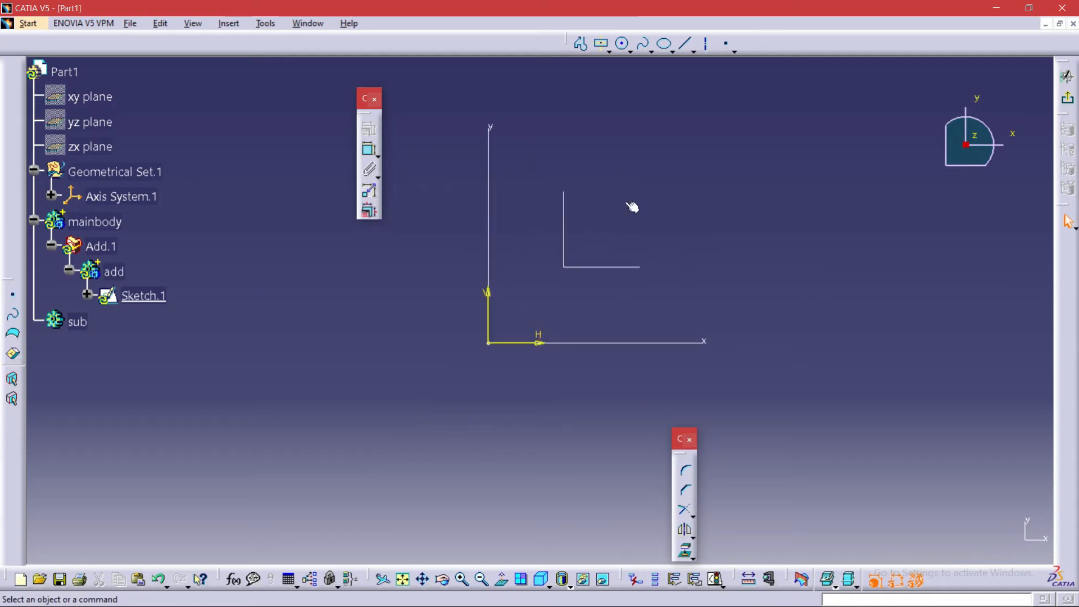
pyautogui.click(622, 45)
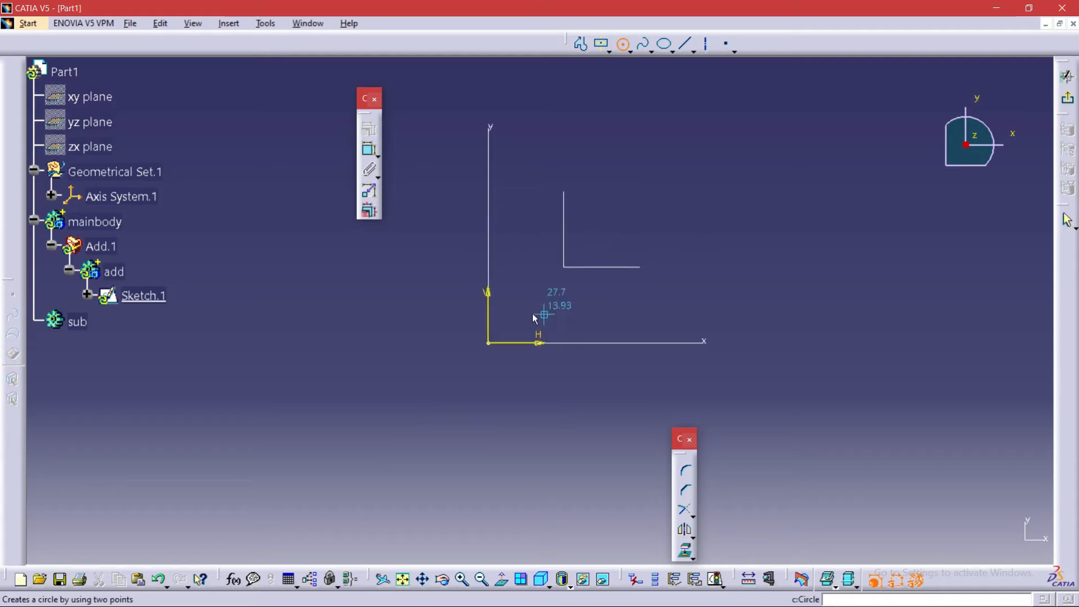
pyautogui.click(488, 342)
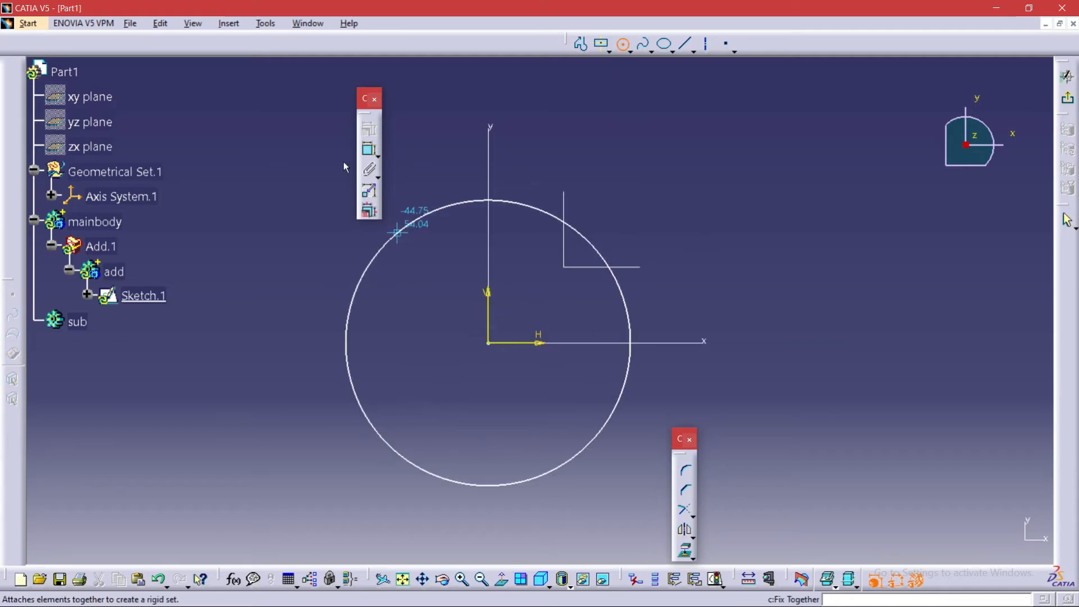
pyautogui.click(353, 190)
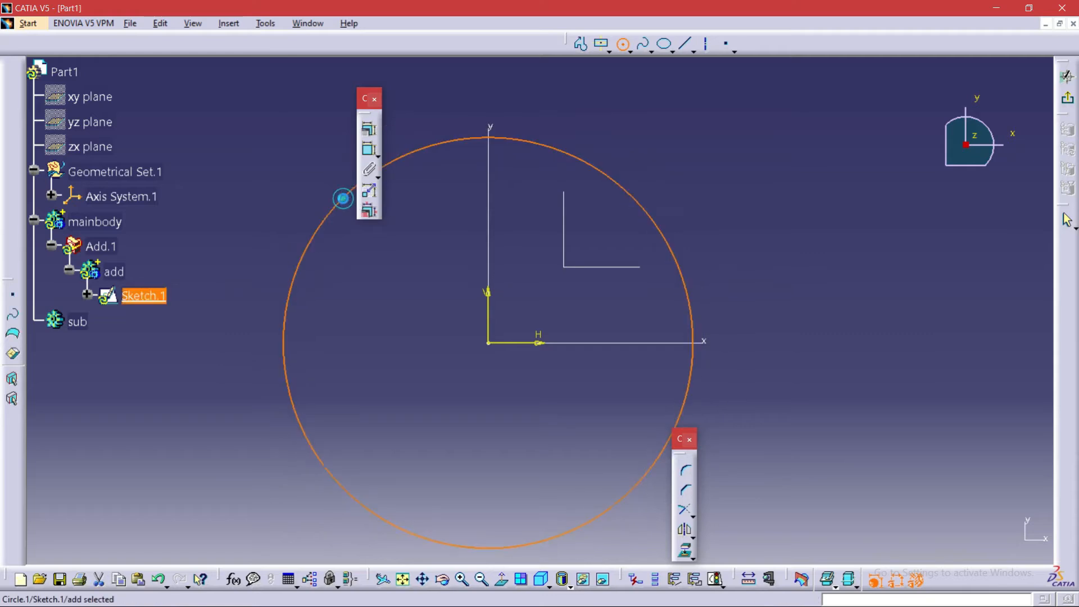
# Exit the sketch and extrude the circle into a pad with a length of 50 mm
pyautogui.click(1066, 98)
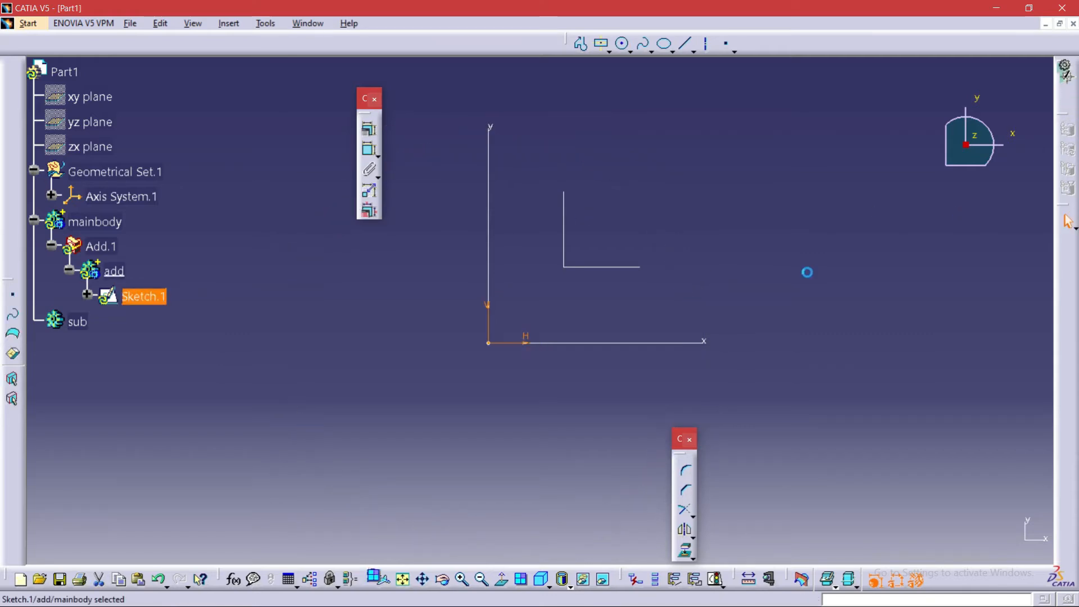
pyautogui.moveTo(740, 377); pyautogui.dragTo(709, 404, button='middle')
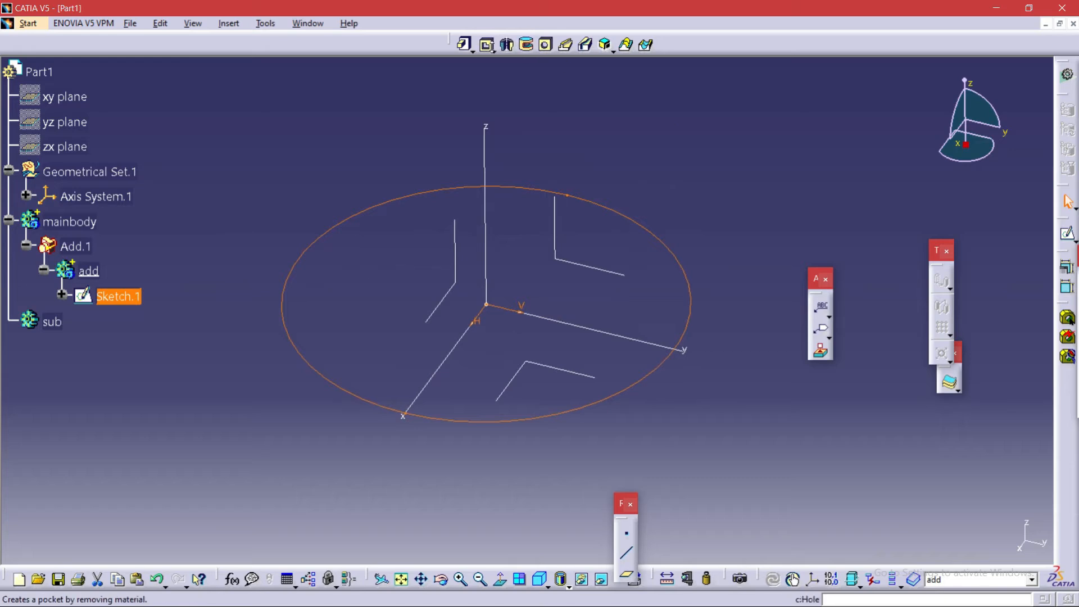
pyautogui.click(467, 46)
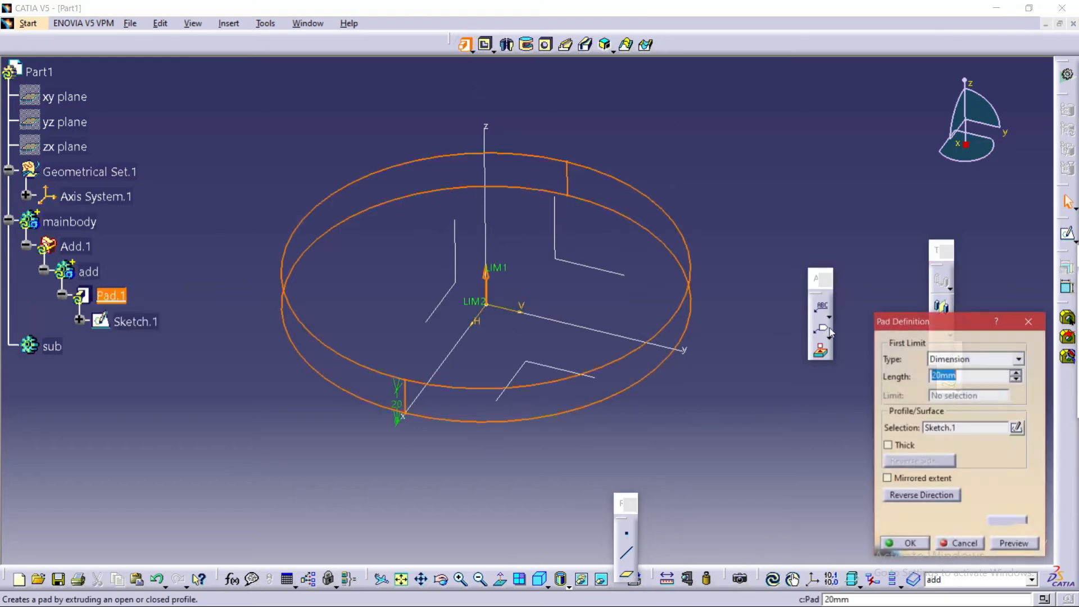
pyautogui.press('BackSpace')
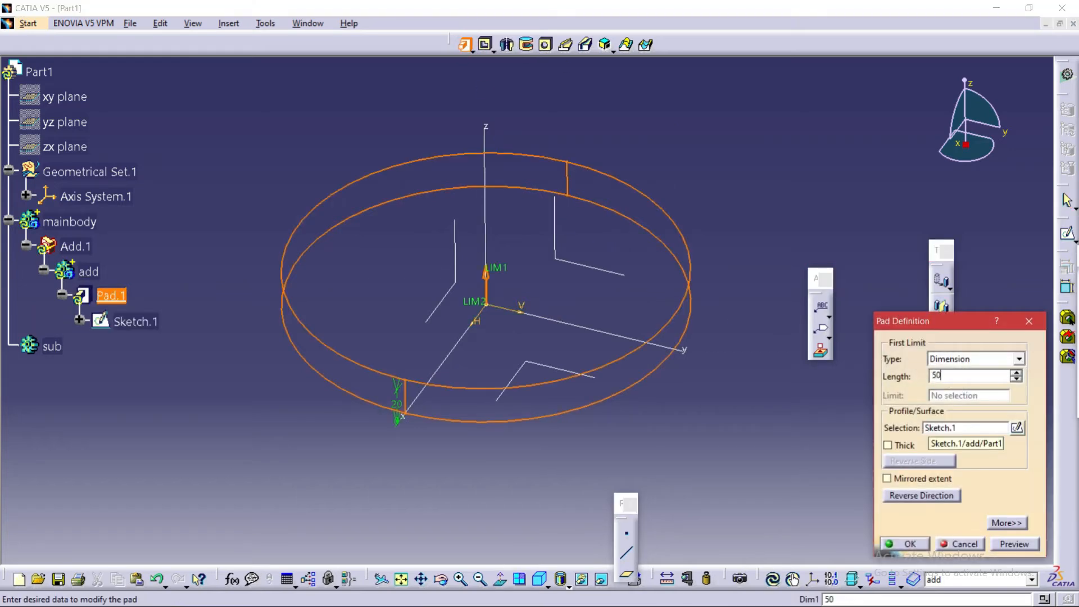
pyautogui.click(1014, 544)
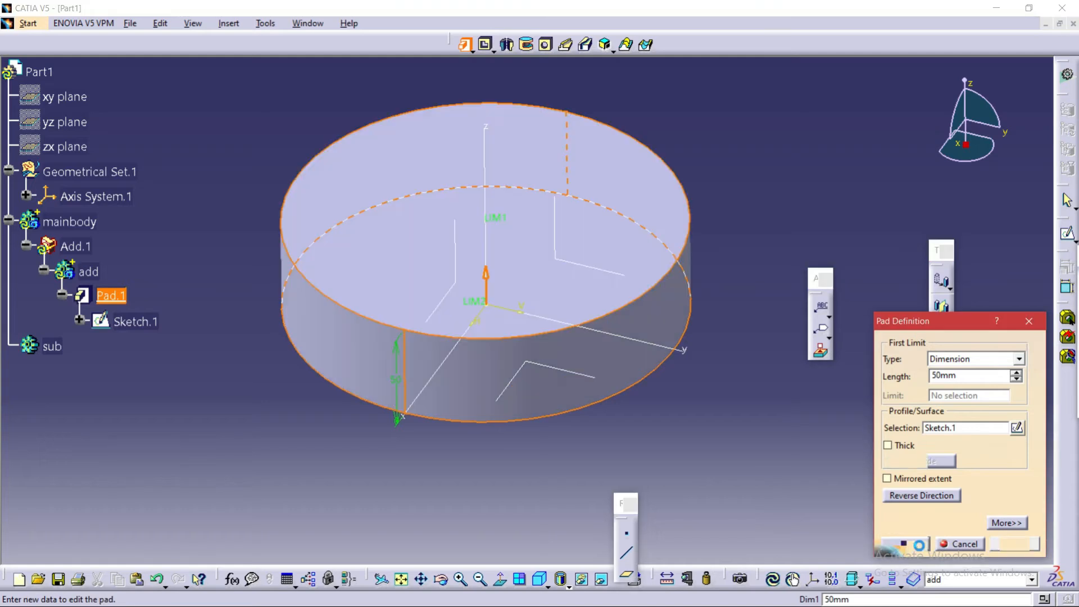
pyautogui.click(904, 544)
pyautogui.moveTo(706, 402); pyautogui.dragTo(667, 417, button='middle')
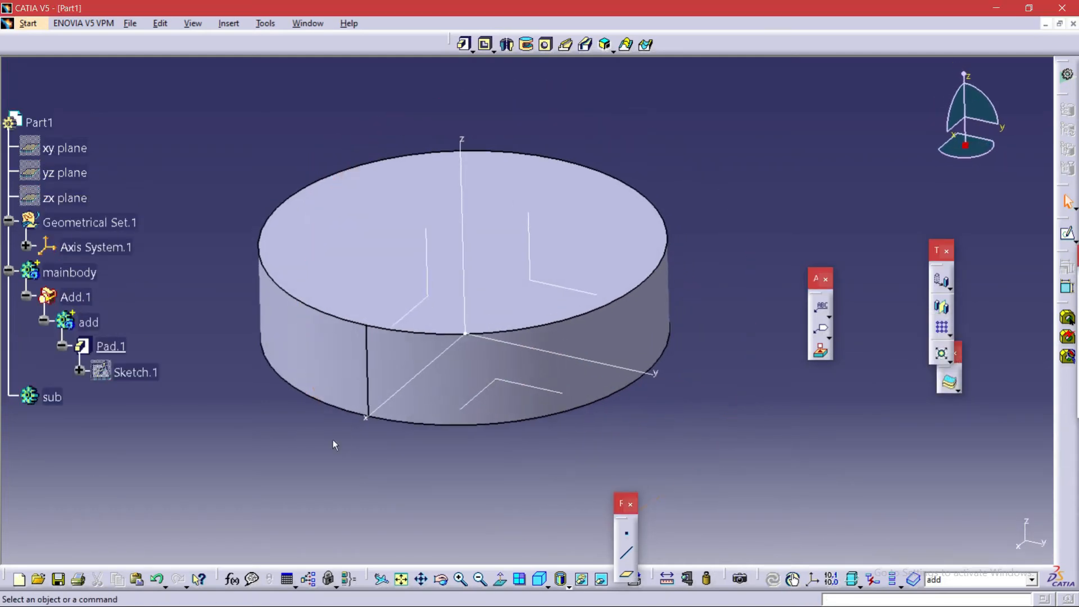
pyautogui.scroll(-2, 204, 431)
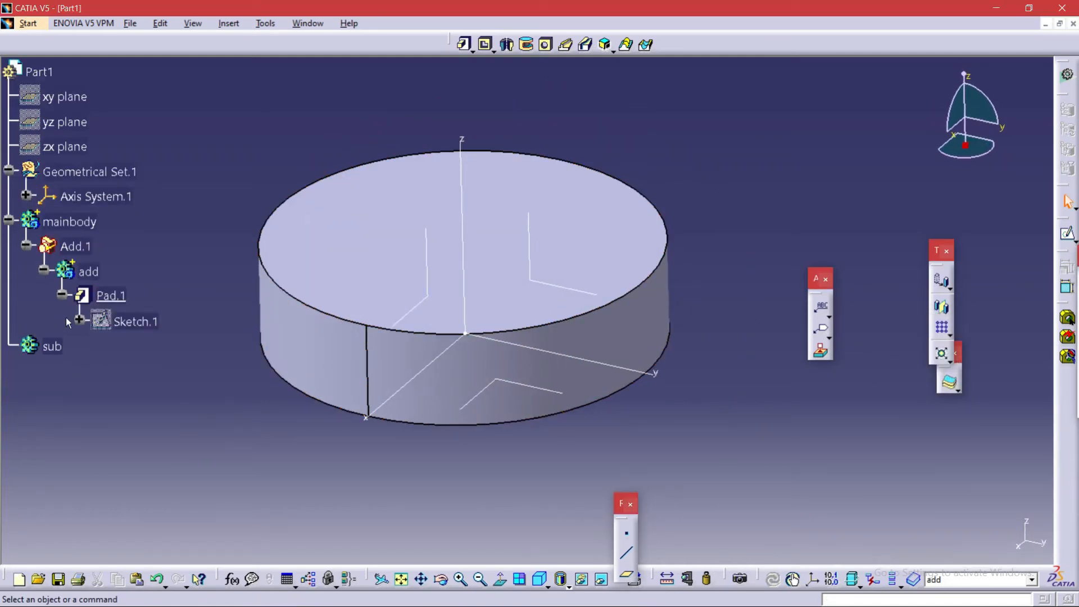
# Copy the empty sub body from the specification tree
pyautogui.click(27, 247)
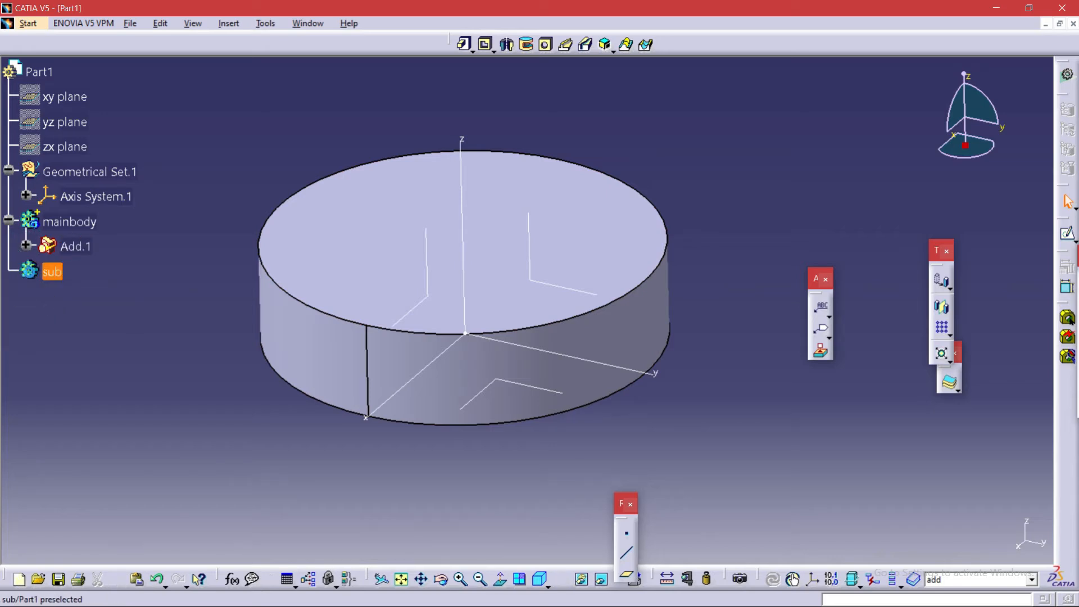
pyautogui.rightClick(30, 272)
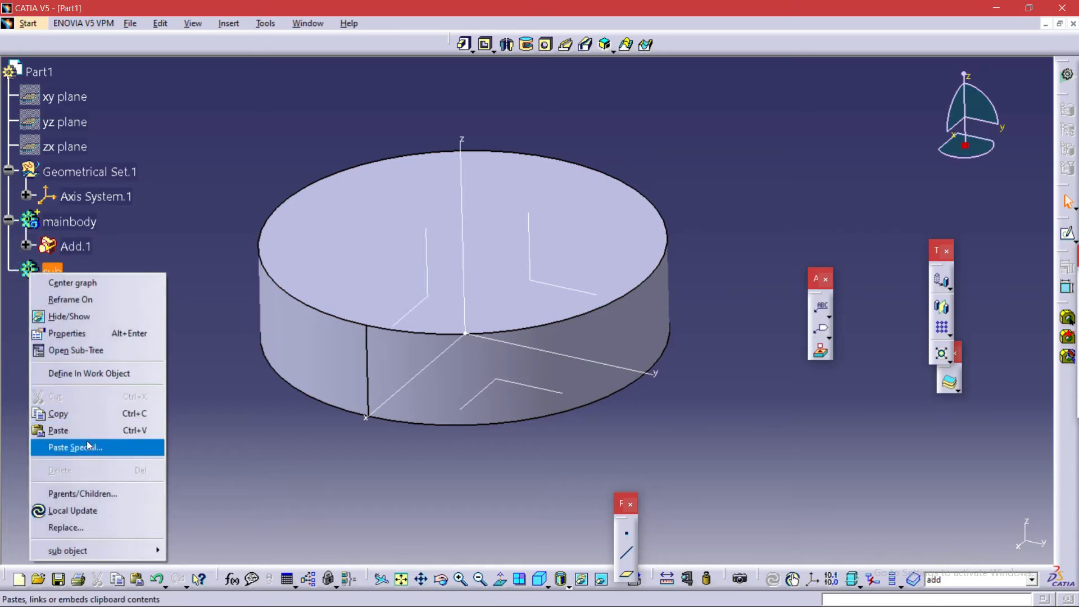
pyautogui.click(77, 414)
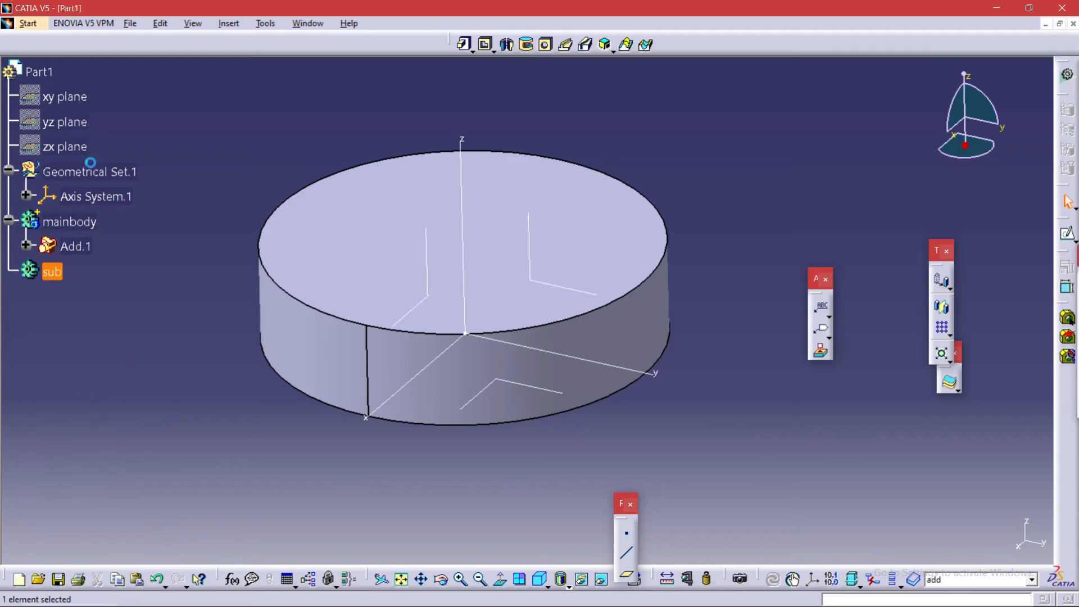
pyautogui.click(63, 224)
pyautogui.rightClick(62, 223)
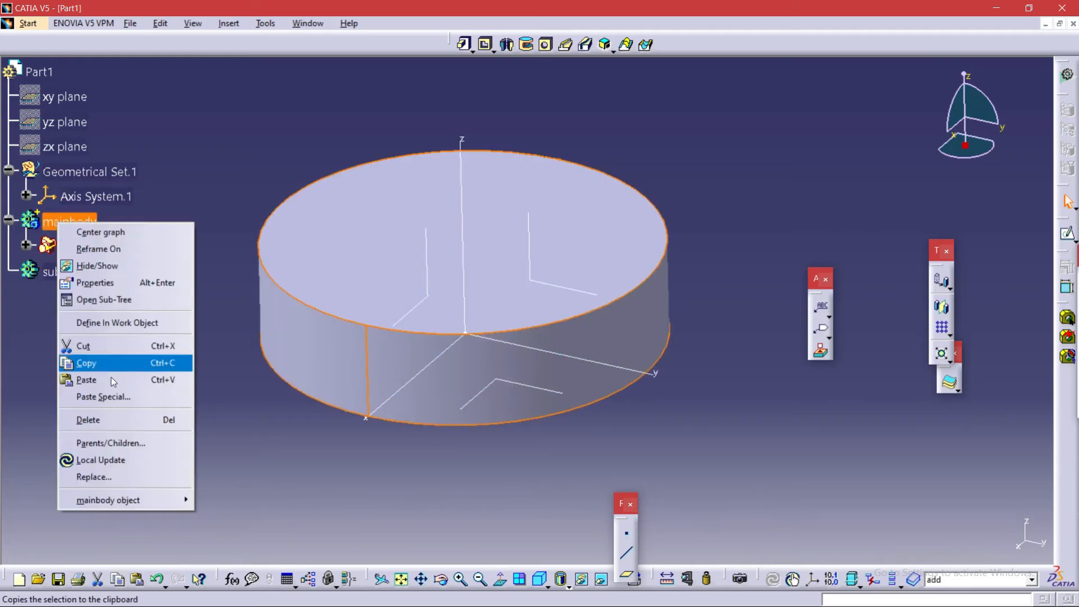
pyautogui.click(117, 404)
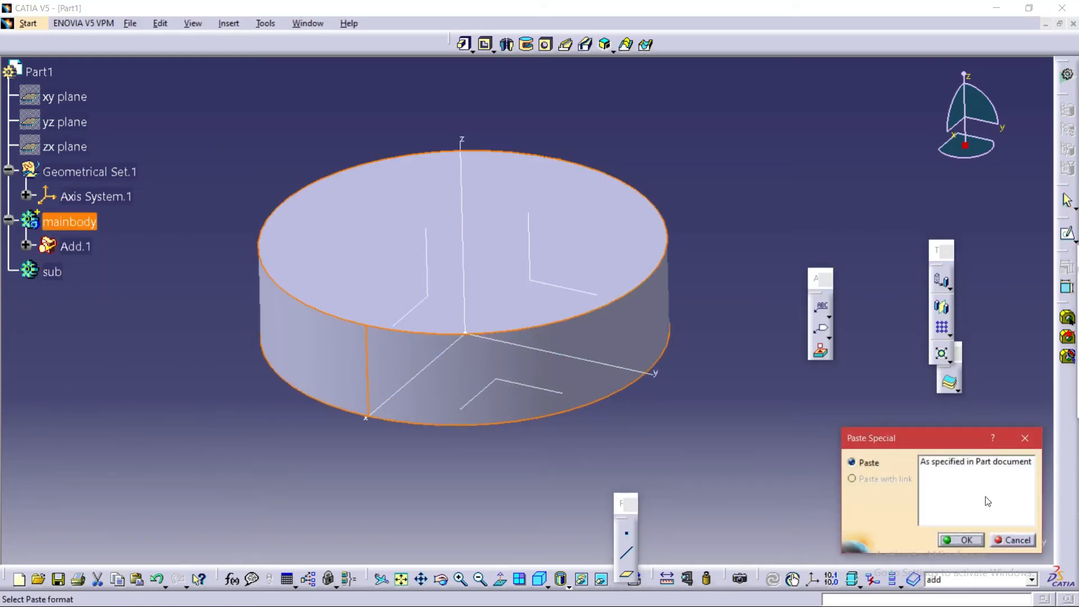
pyautogui.click(1017, 539)
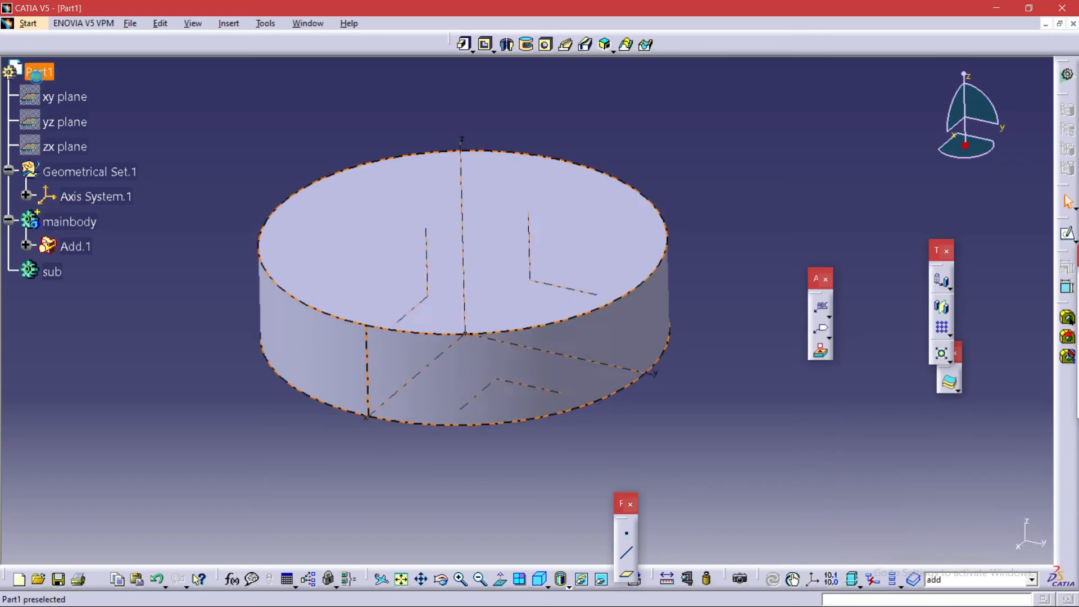
# Paste the copied sub body into Part1 with Paste Special, using the As specified in Part document format
pyautogui.rightClick(36, 74)
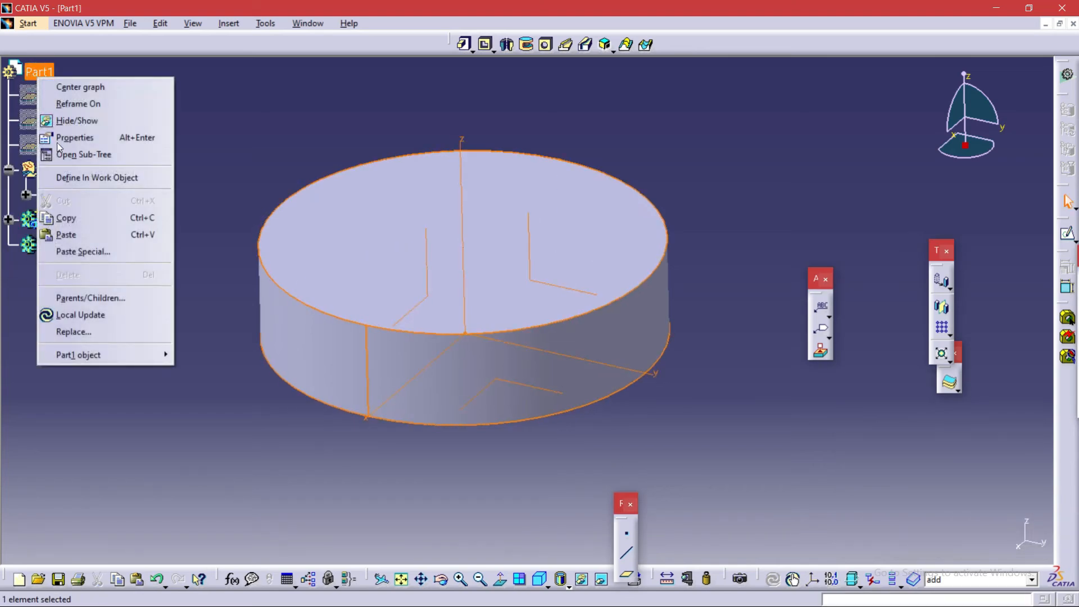
pyautogui.click(83, 251)
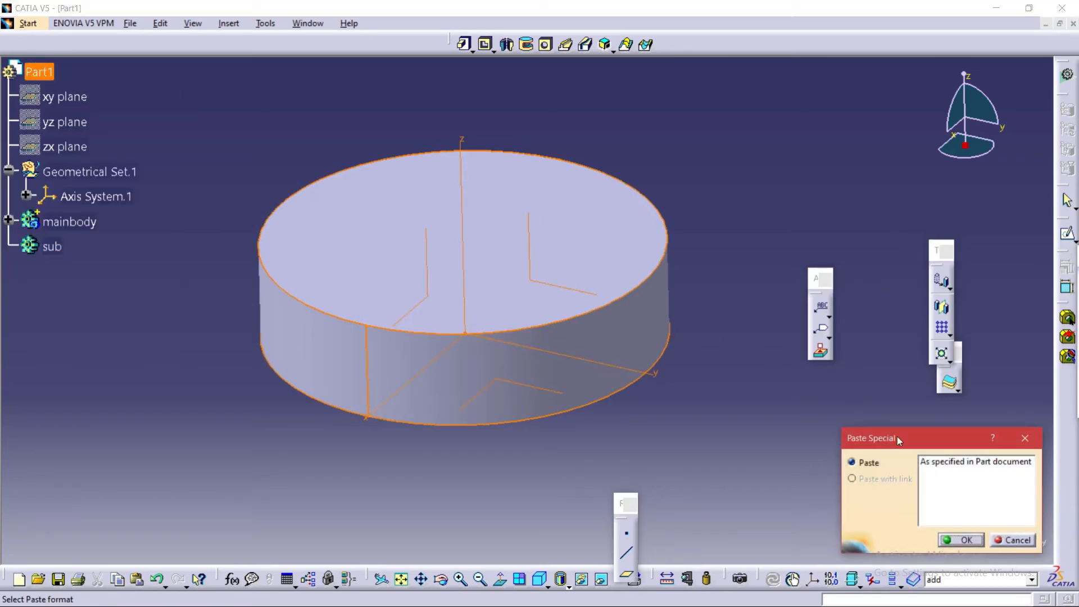
pyautogui.click(960, 540)
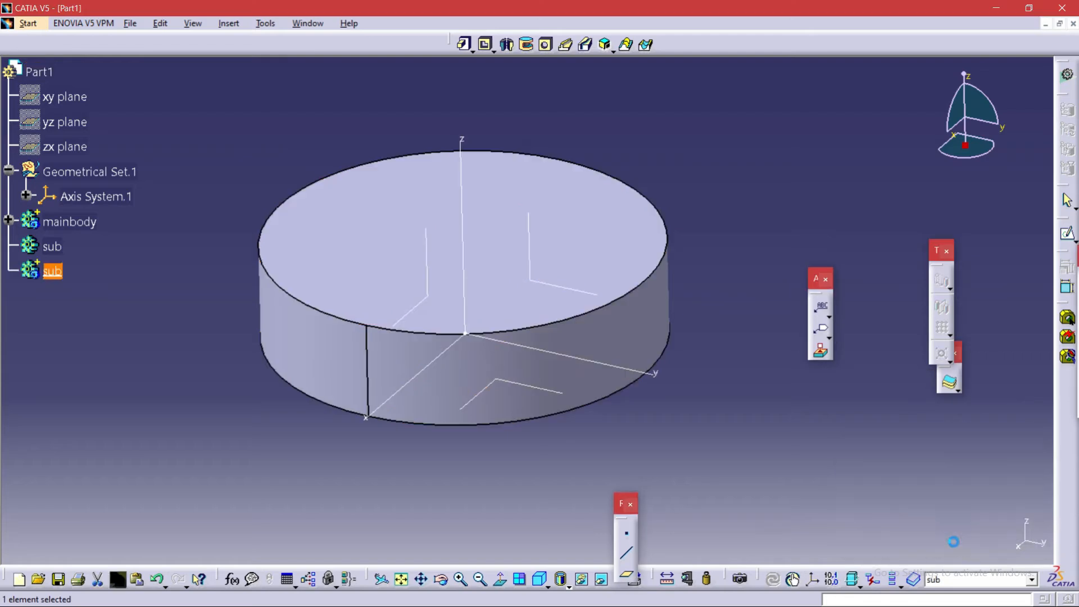
# Subtract the pasted sub body from the add body with a Boolean Remove operation
pyautogui.rightClick(52, 275)
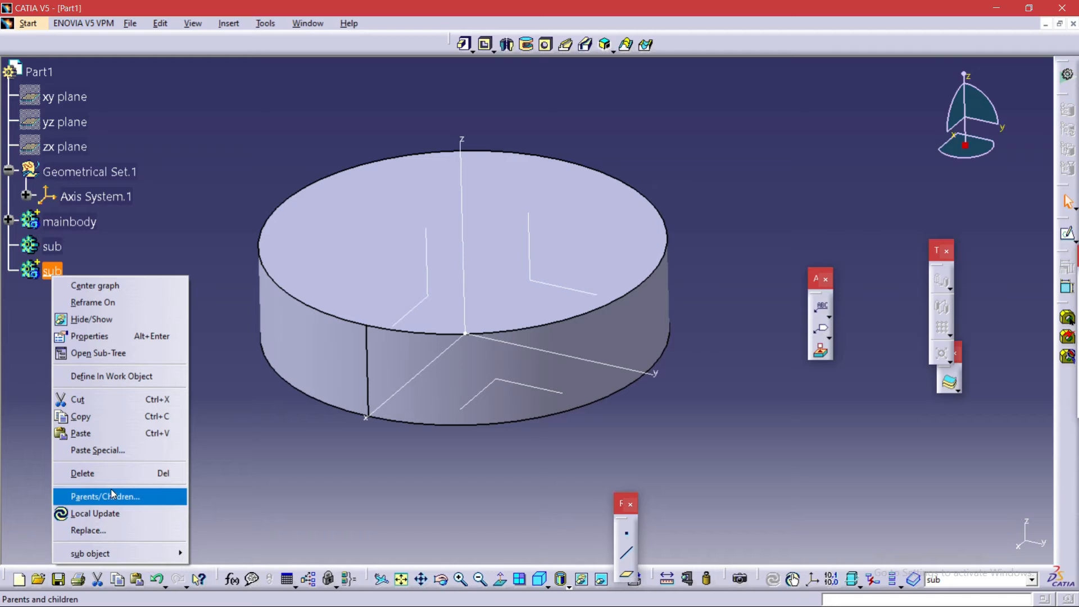
pyautogui.moveTo(130, 555)
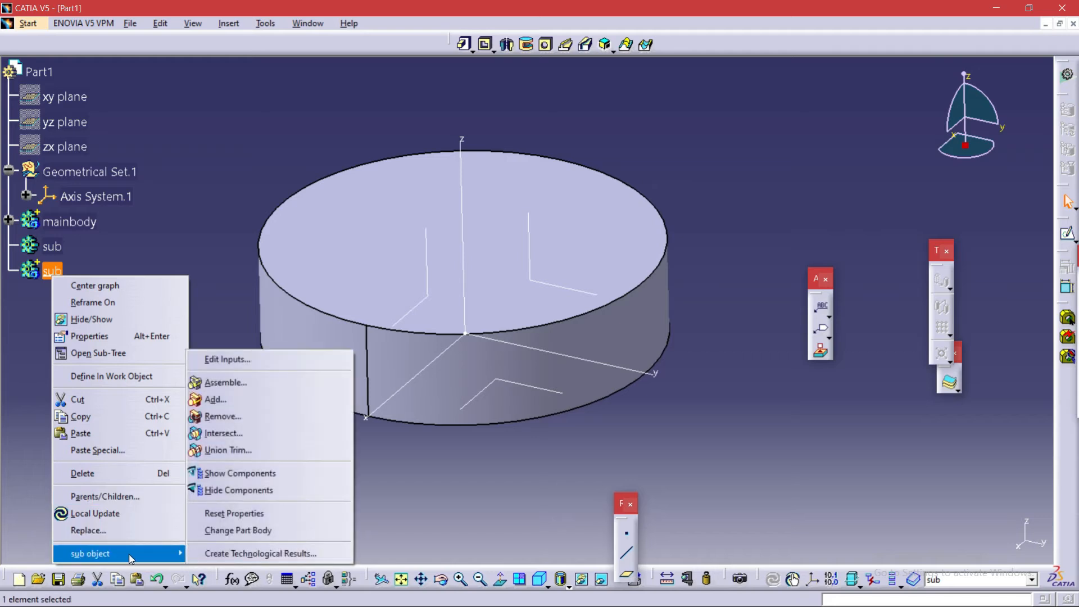
pyautogui.click(252, 426)
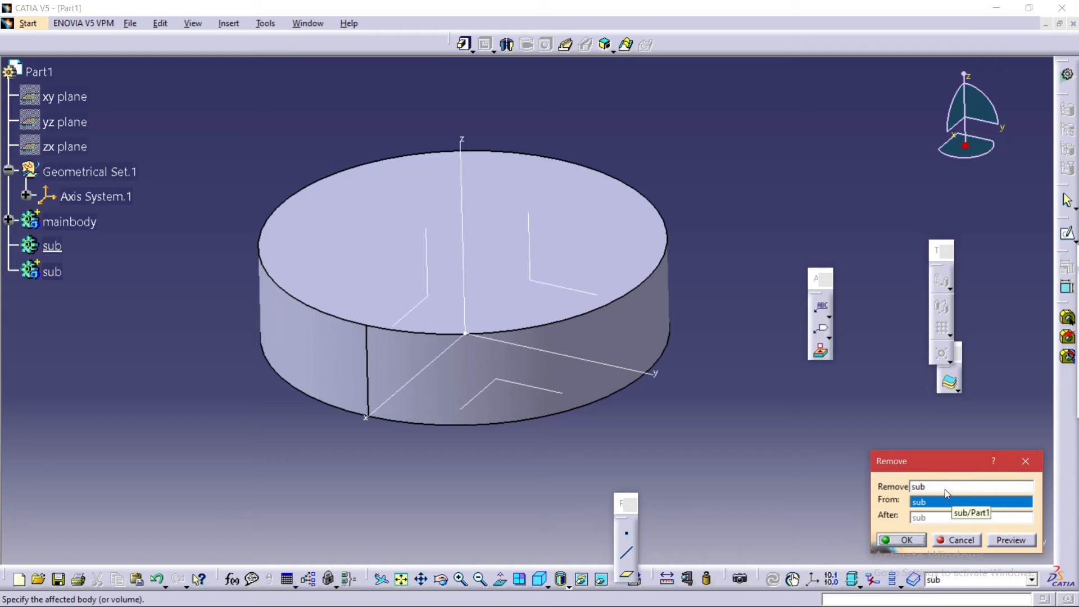
pyautogui.click(8, 220)
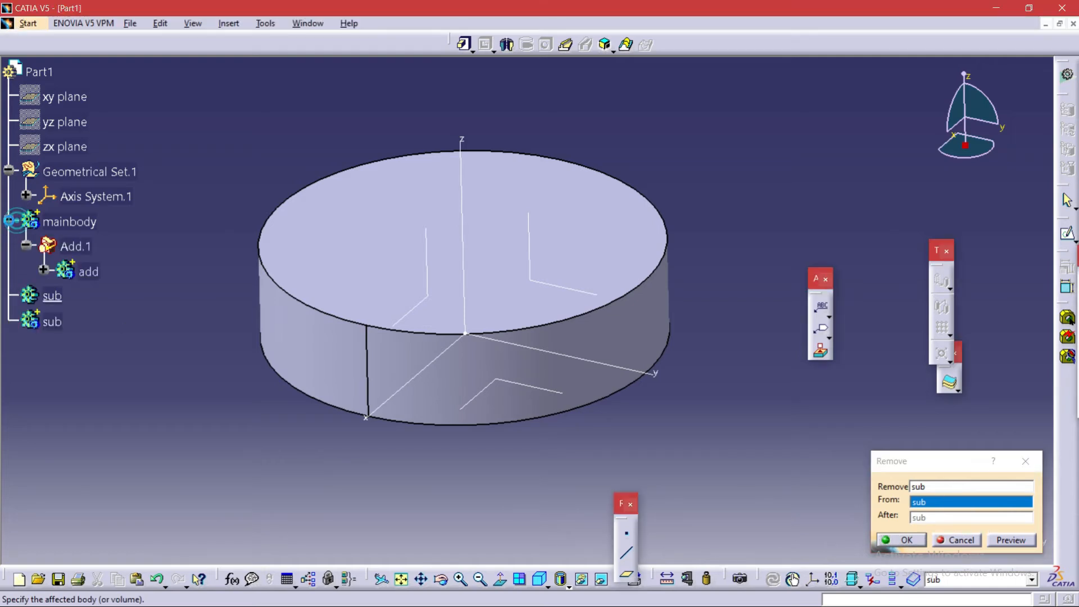
pyautogui.click(89, 272)
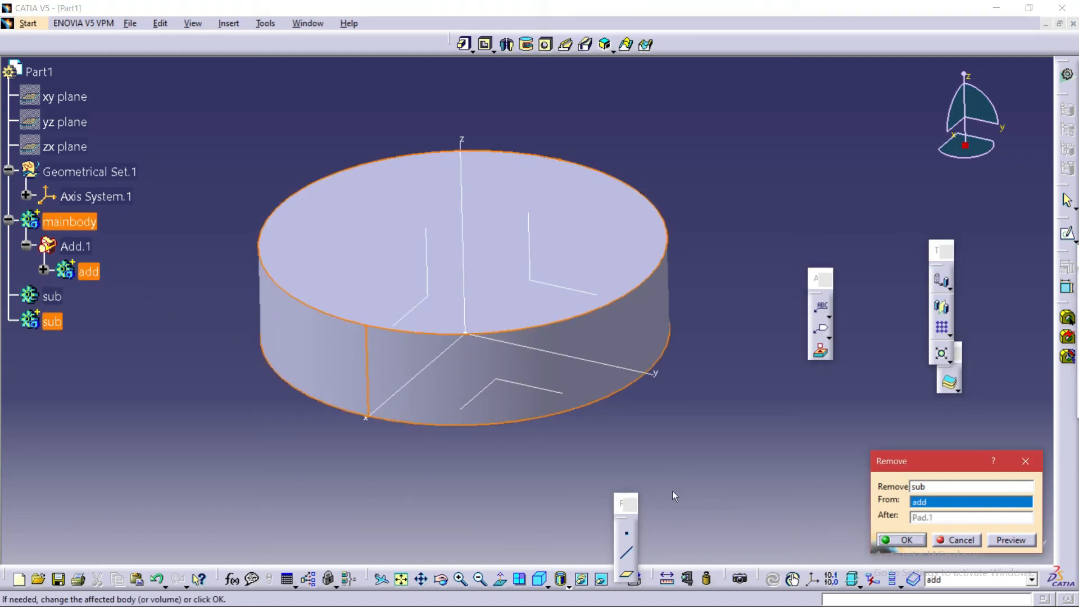
pyautogui.click(912, 541)
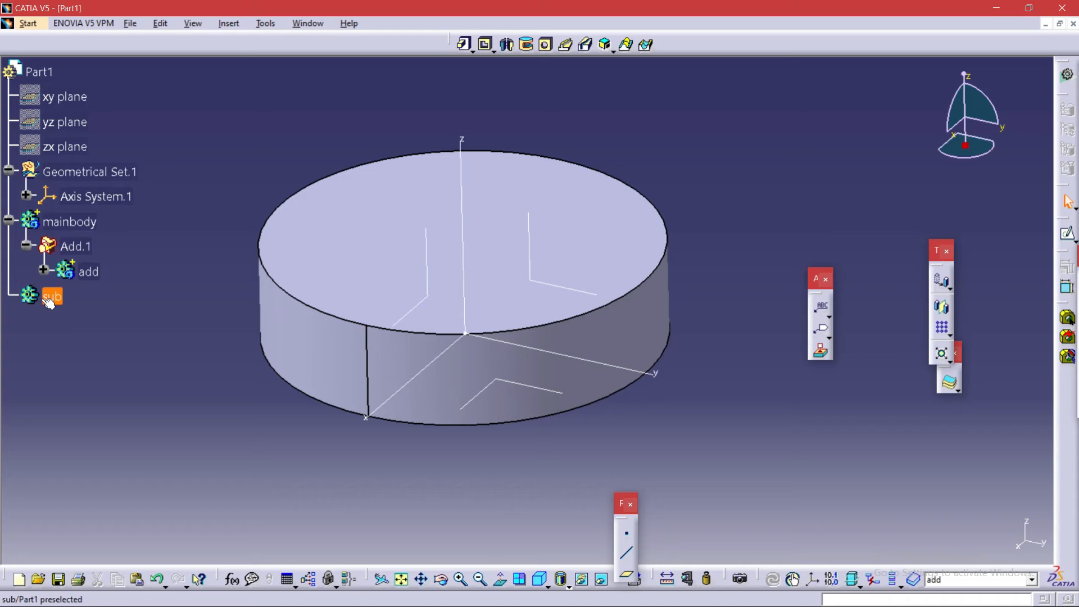
# Define the sub body nested under the Boolean Remove as the in-work object and hide the add body
pyautogui.click(43, 270)
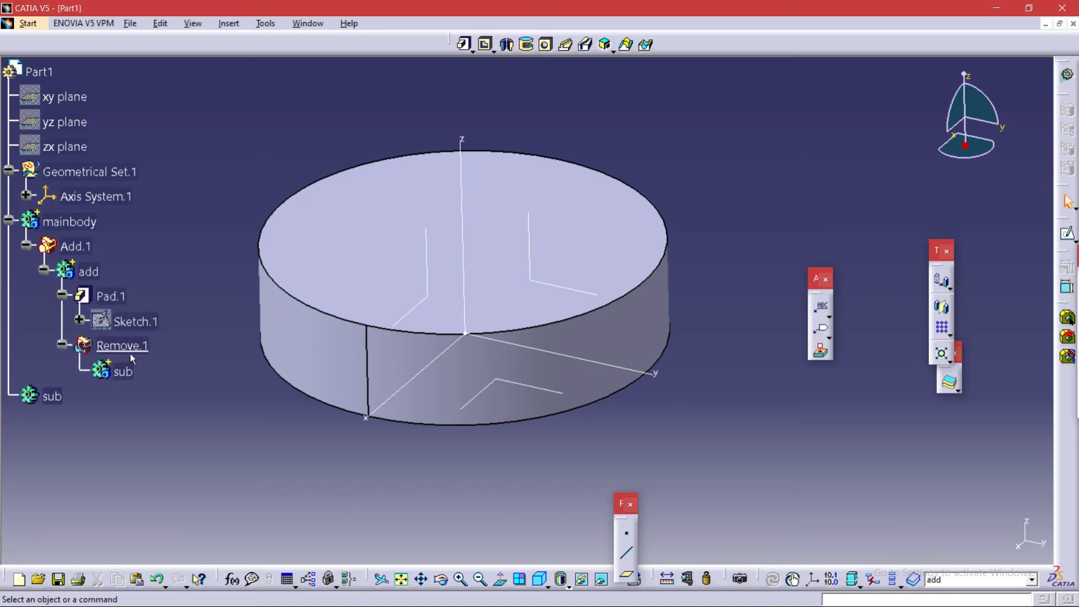
pyautogui.click(116, 373)
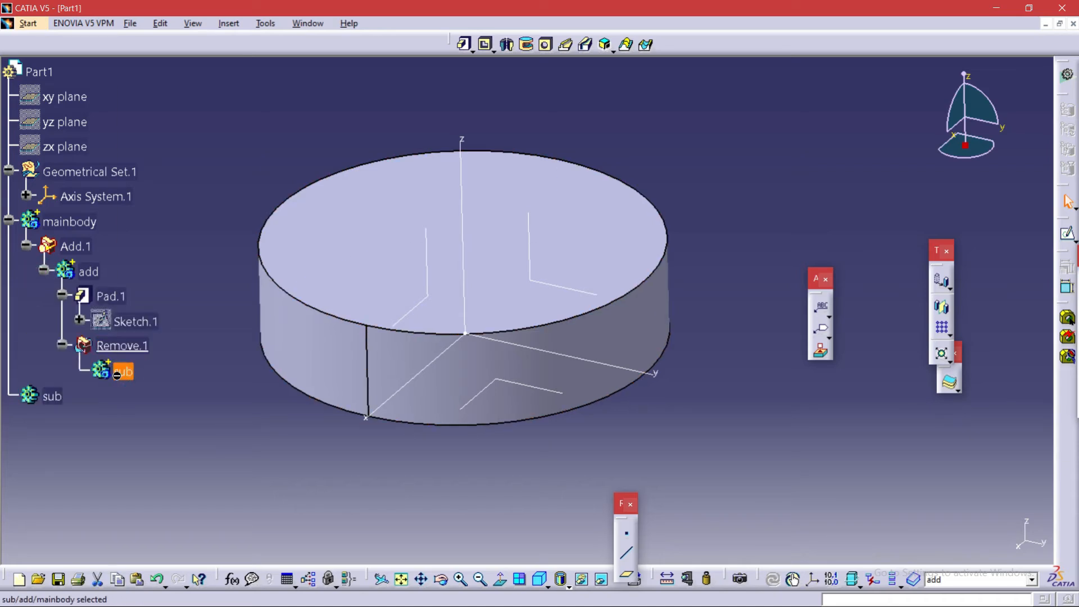
pyautogui.rightClick(117, 373)
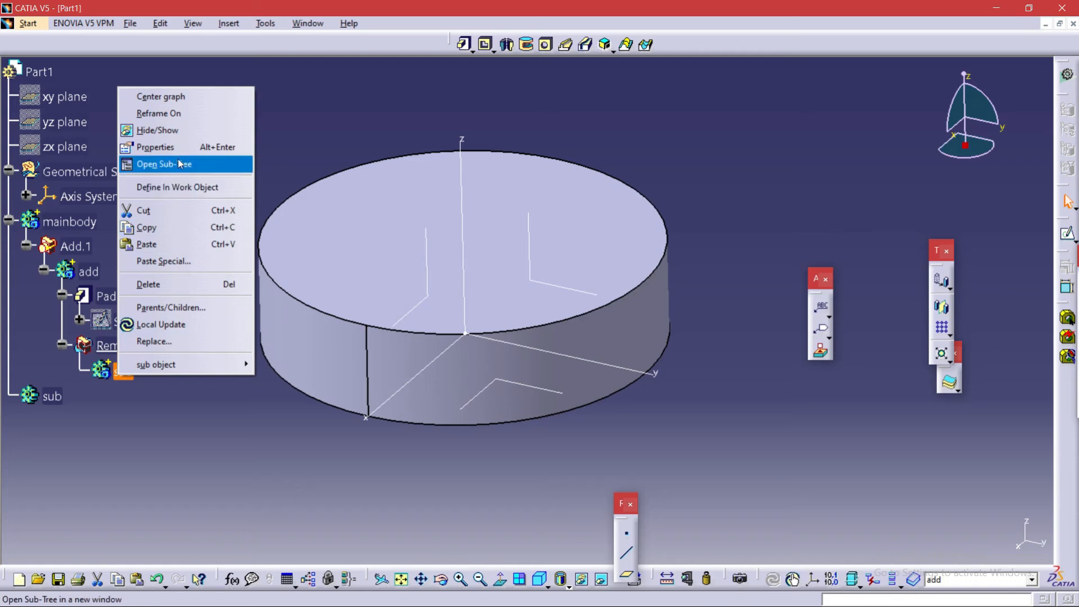
pyautogui.rightClick(107, 373)
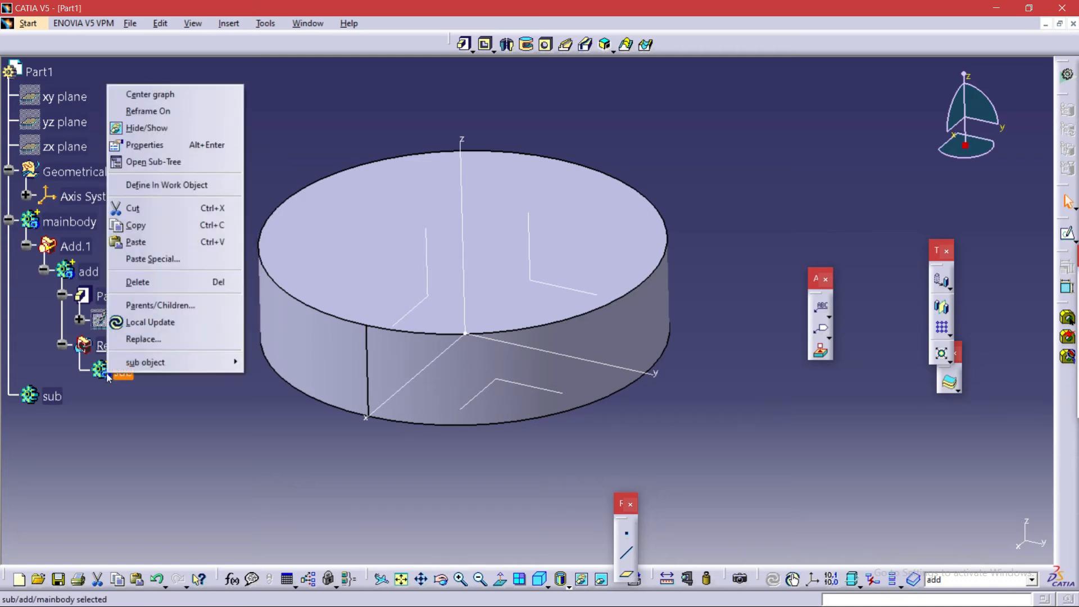
pyautogui.click(167, 185)
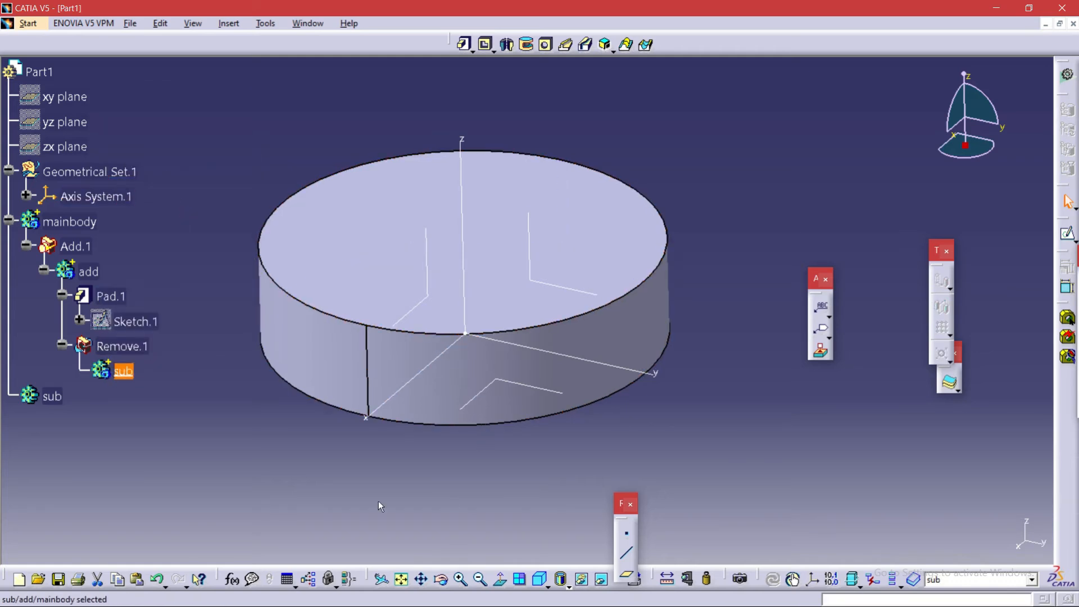
pyautogui.rightClick(86, 273)
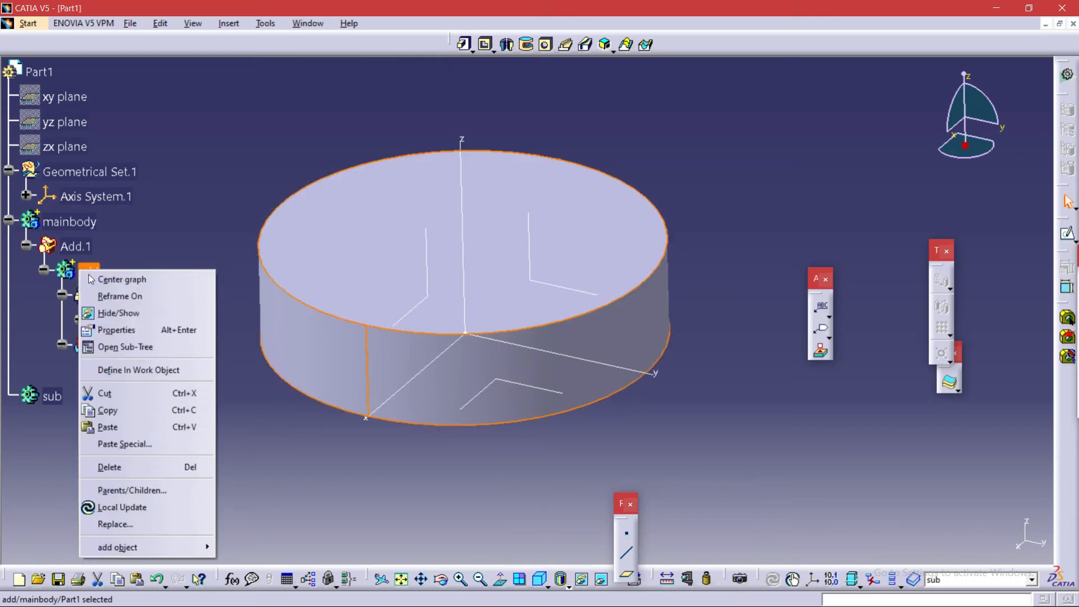
pyautogui.click(125, 313)
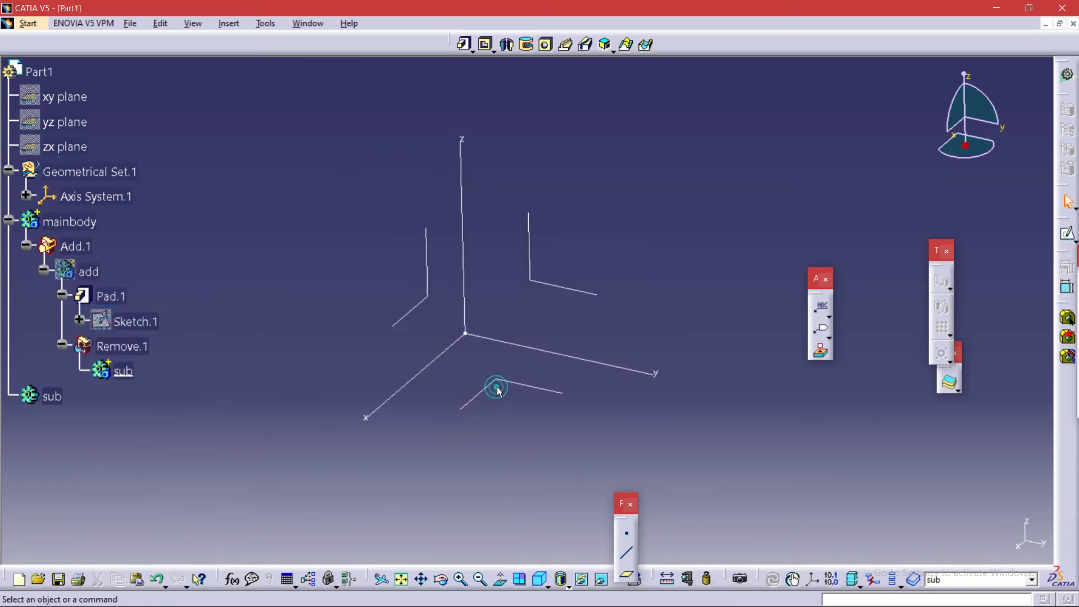
# Start a sketch on the axis system's xy plane and draw a small circle centred on the origin for the nested sub body
pyautogui.click(541, 392)
pyautogui.click(1066, 235)
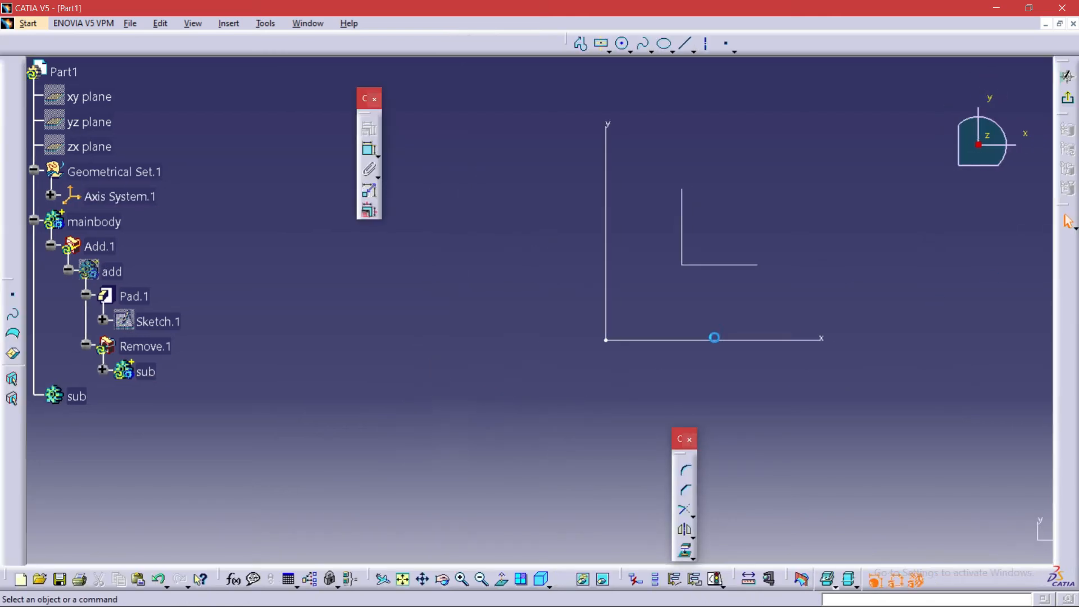
pyautogui.moveTo(609, 340); pyautogui.dragTo(529, 359, button='middle')
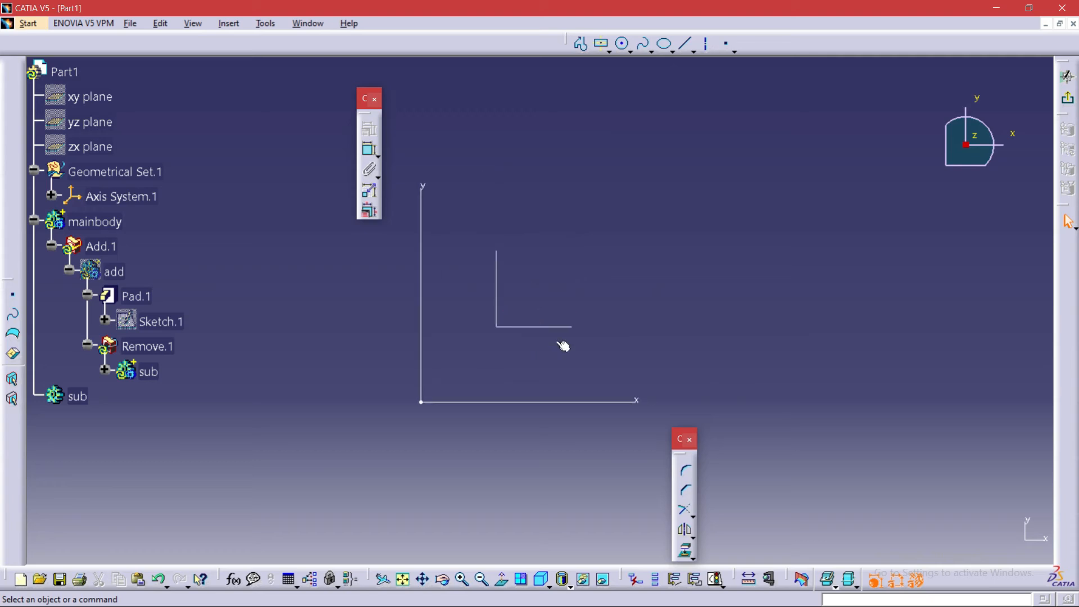
pyautogui.click(622, 44)
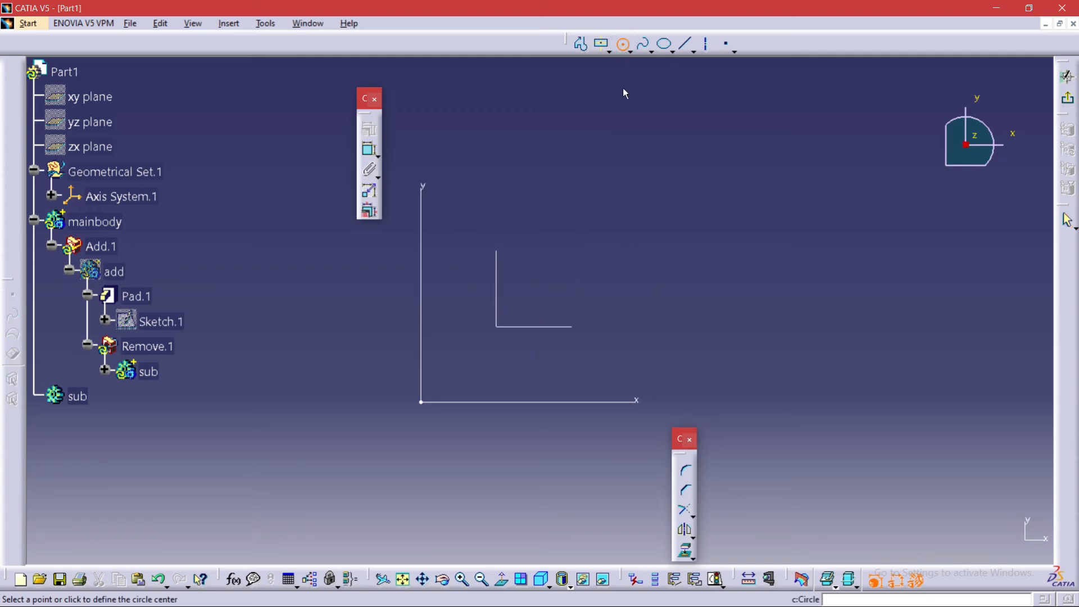
pyautogui.click(420, 403)
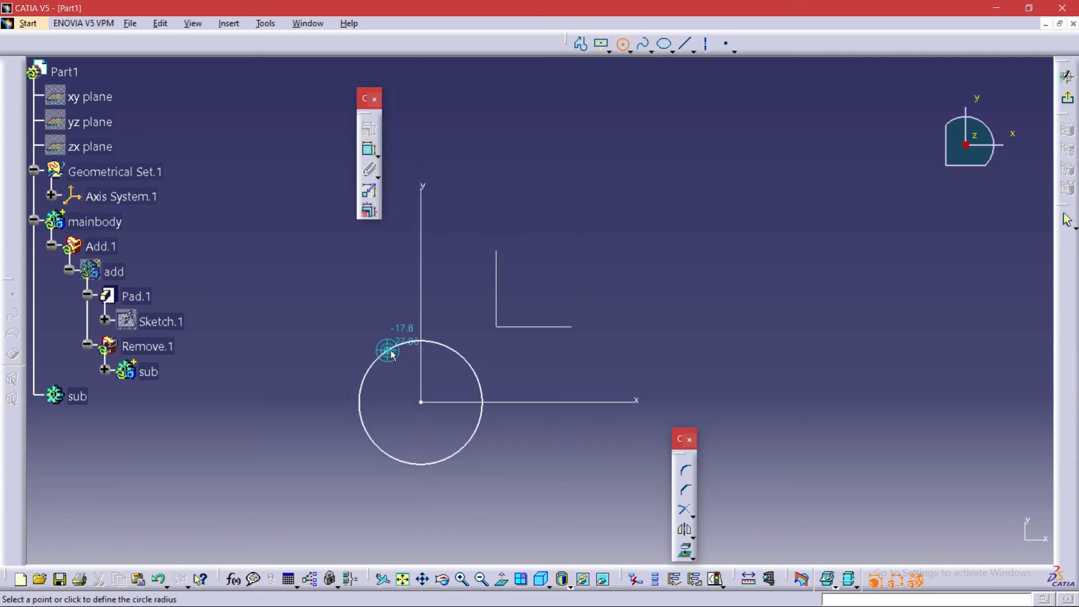
pyautogui.click(392, 352)
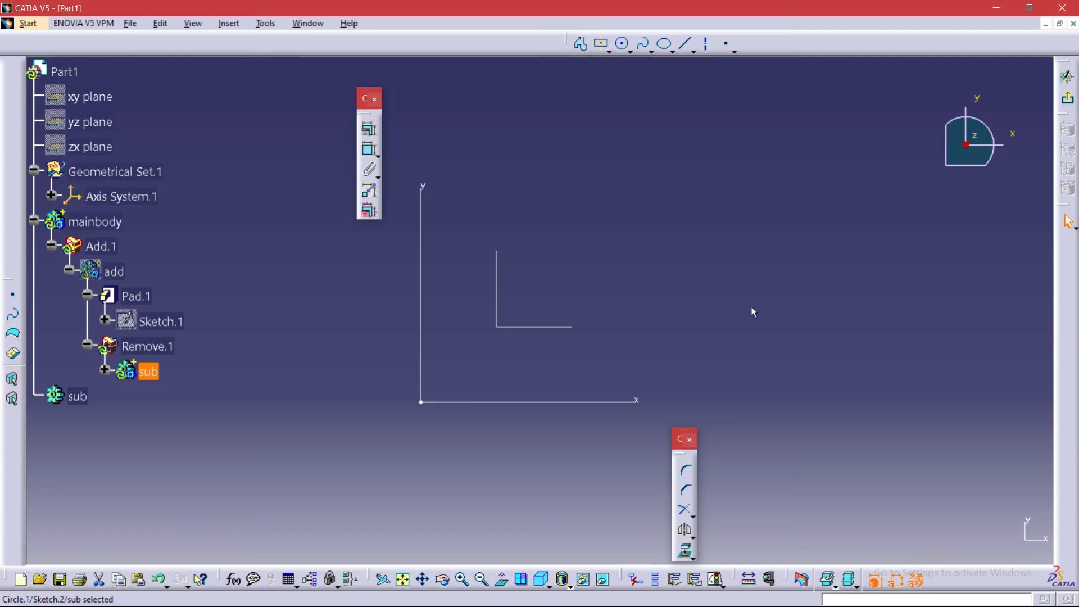
pyautogui.moveTo(715, 320)
pyautogui.mouseDown(button='middle')
pyautogui.moveTo(805, 272)
pyautogui.moveTo(729, 292)
pyautogui.moveTo(742, 294)
pyautogui.mouseUp(button='middle')
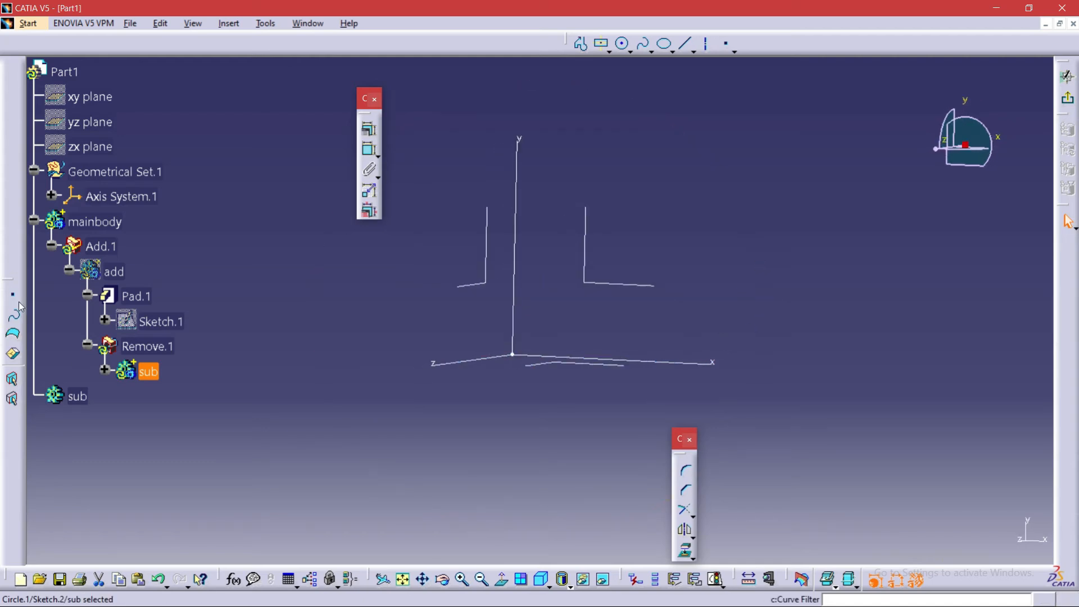
# Show the hidden add body again and exit the circle sketch of the nested sub body
pyautogui.rightClick(112, 272)
pyautogui.click(145, 323)
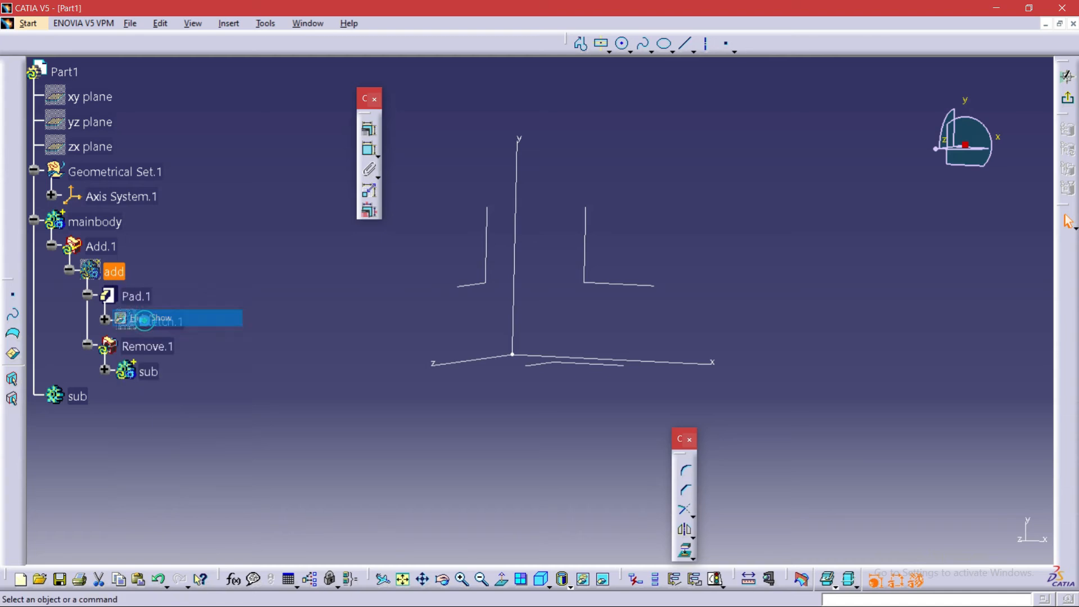
pyautogui.moveTo(764, 305); pyautogui.dragTo(590, 378, button='middle')
pyautogui.click(1068, 102)
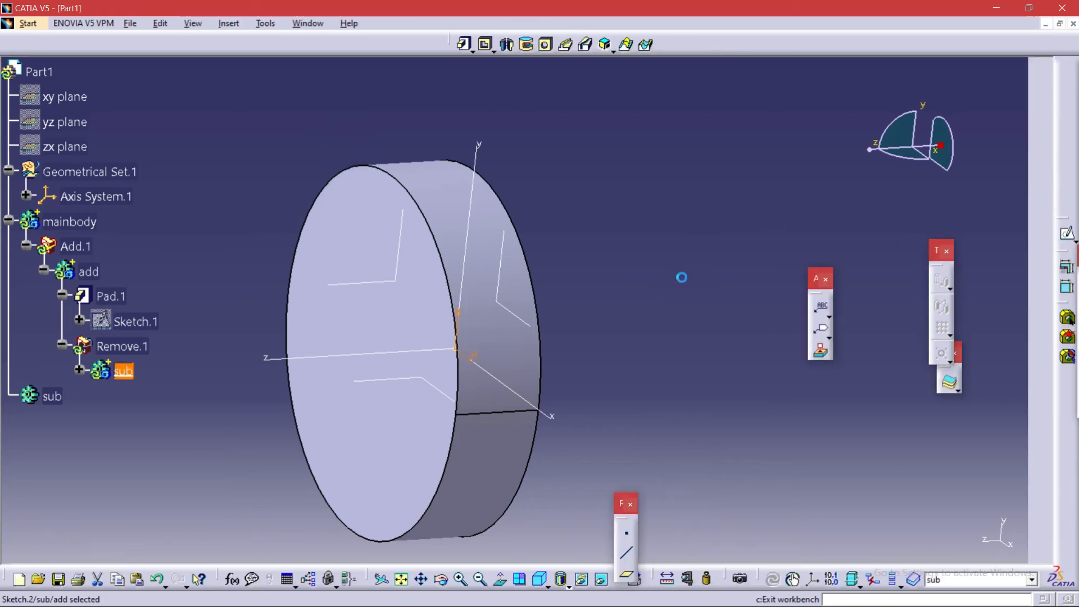
# Pad the small circle in the nested sub body with a length that extends above the disc's upper face
pyautogui.click(463, 48)
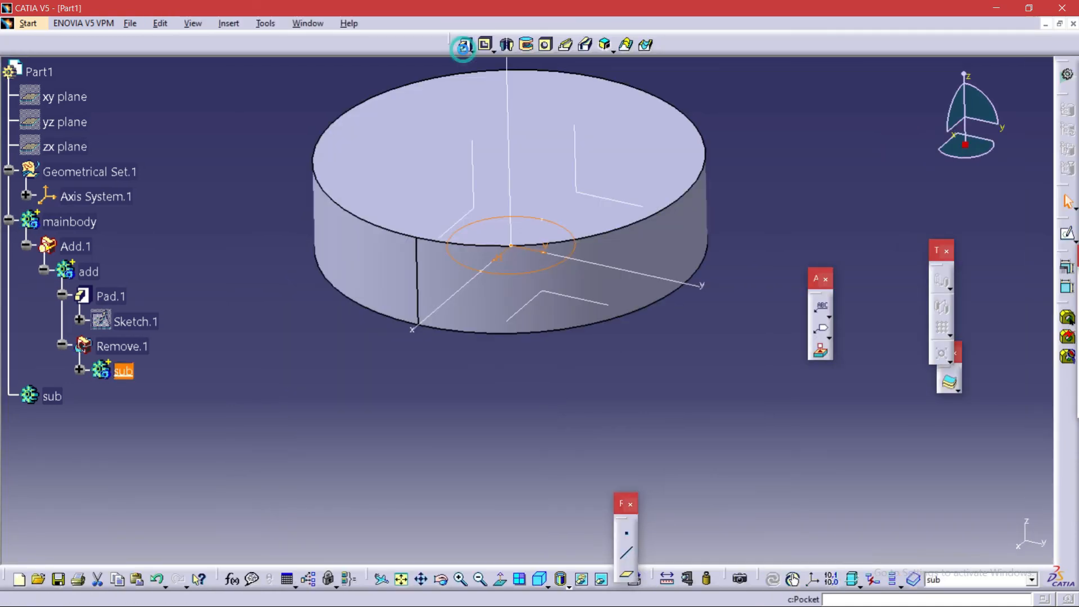
pyautogui.moveTo(663, 387); pyautogui.dragTo(556, 405, button='middle')
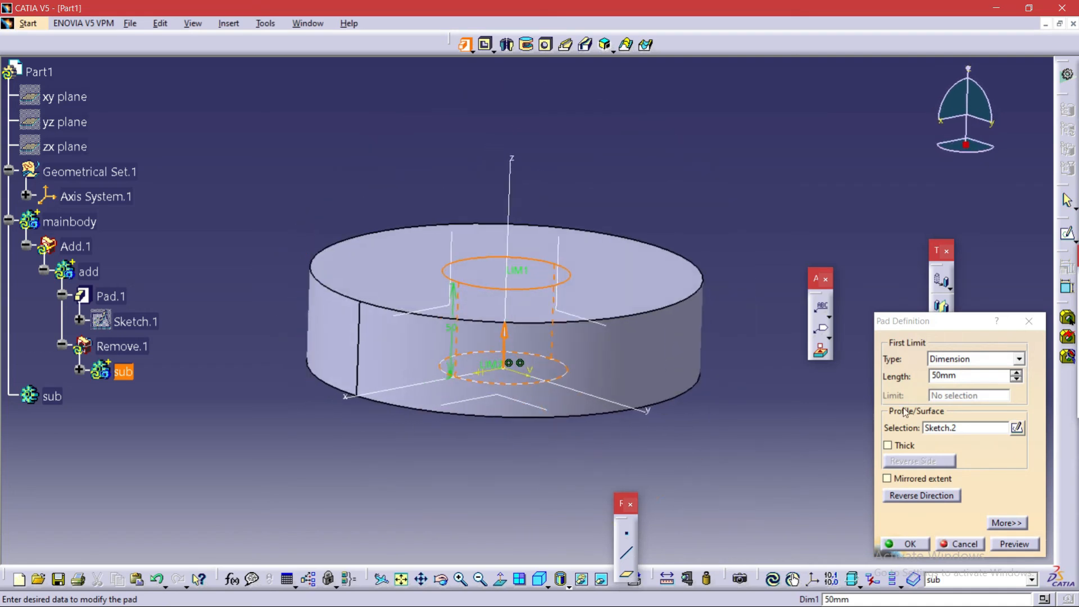
pyautogui.click(904, 375)
pyautogui.press('BackSpace')
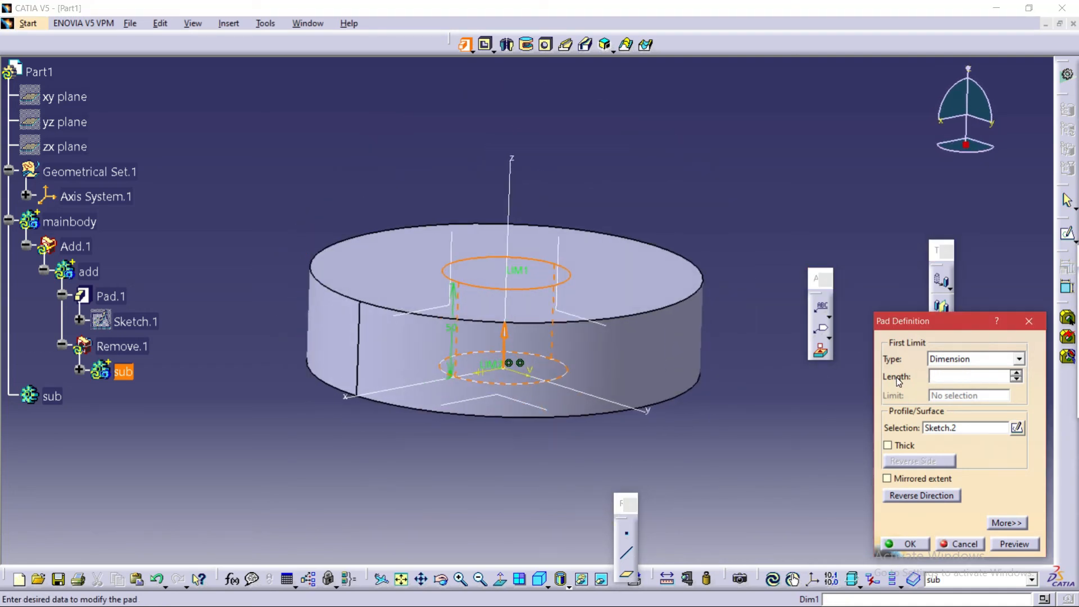
pyautogui.click(1014, 544)
pyautogui.click(906, 544)
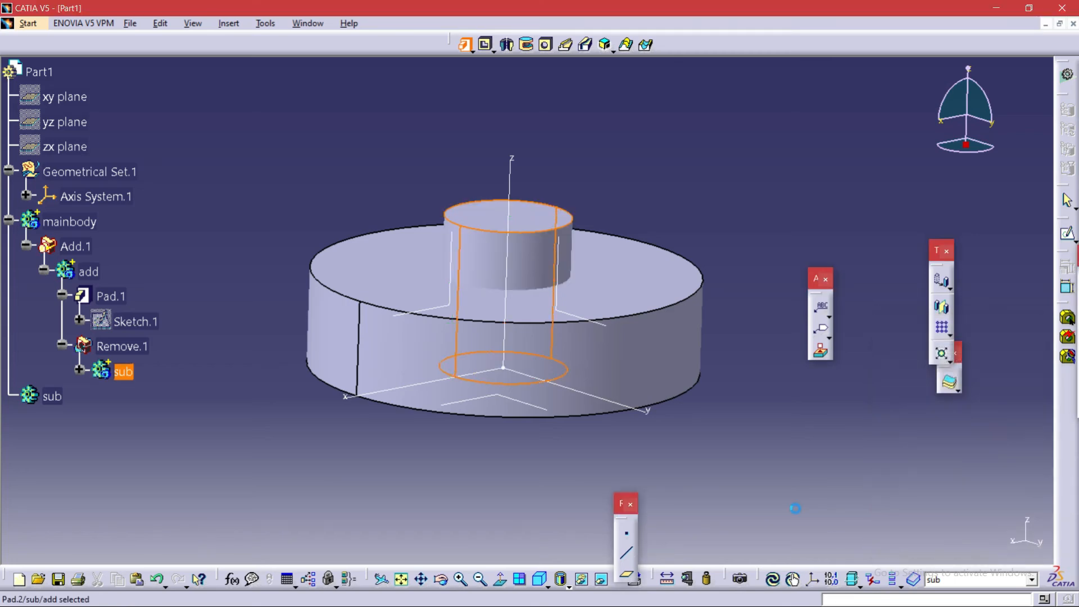
pyautogui.click(736, 477)
pyautogui.moveTo(728, 434); pyautogui.dragTo(750, 481, button='middle')
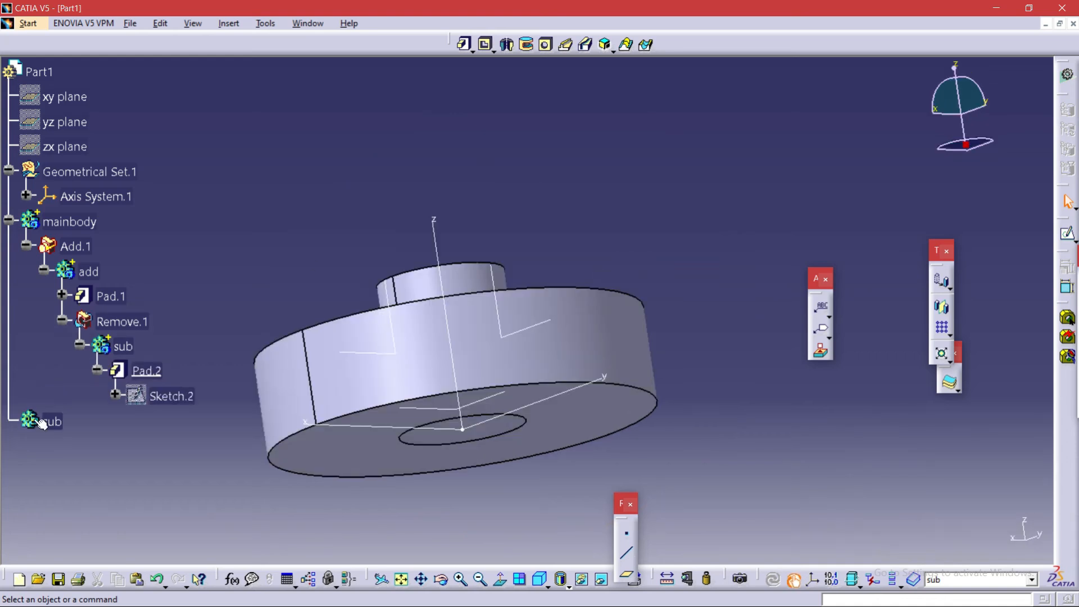
# Copy the standalone sub body and define mainbody as the in-work object
pyautogui.rightClick(58, 426)
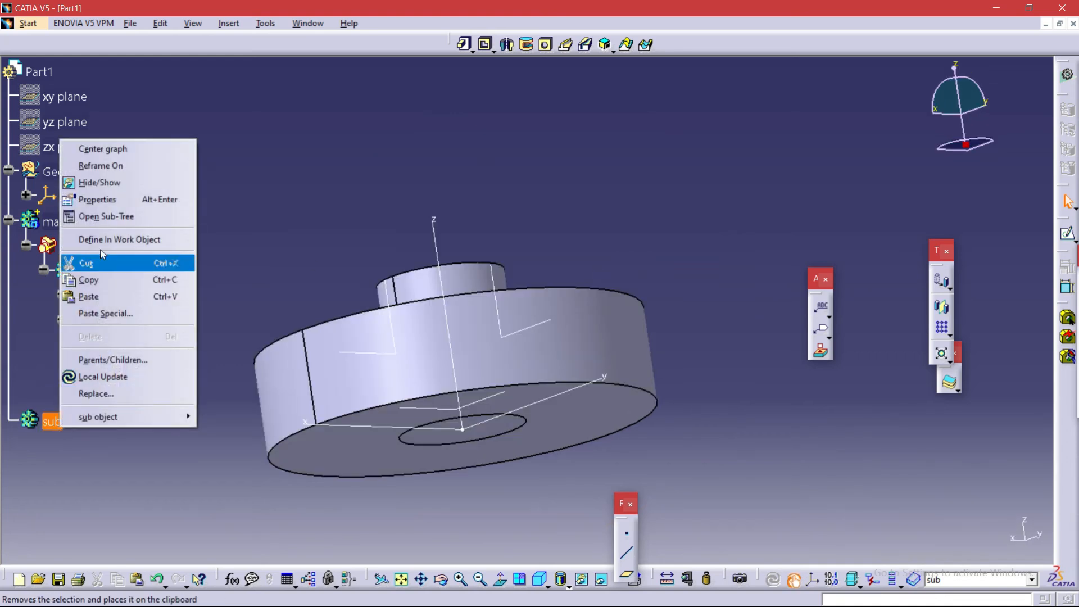
pyautogui.click(99, 284)
pyautogui.doubleClick(40, 222)
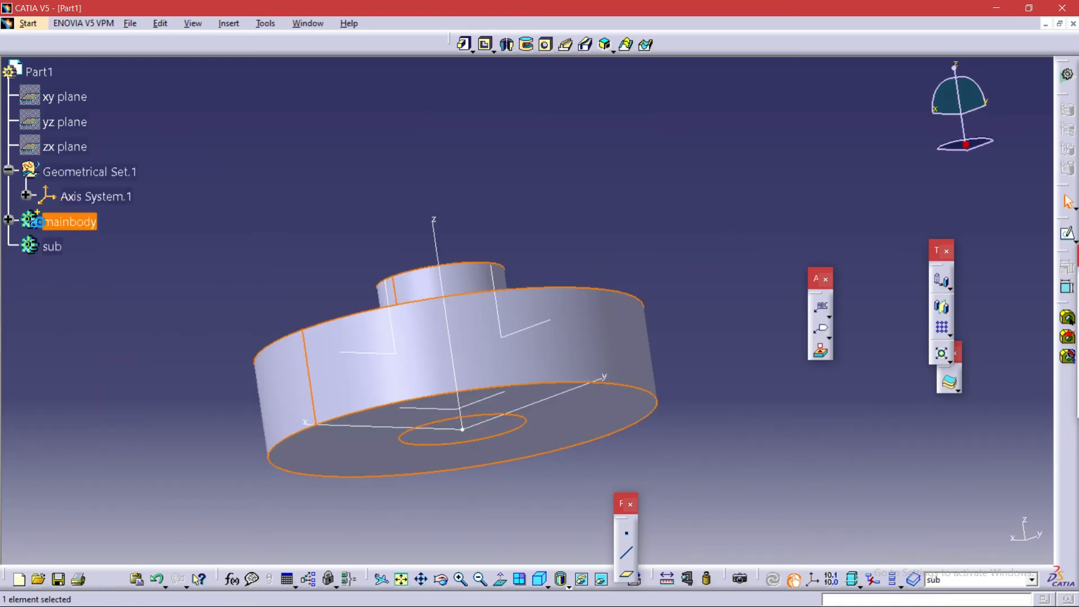
pyautogui.rightClick(48, 222)
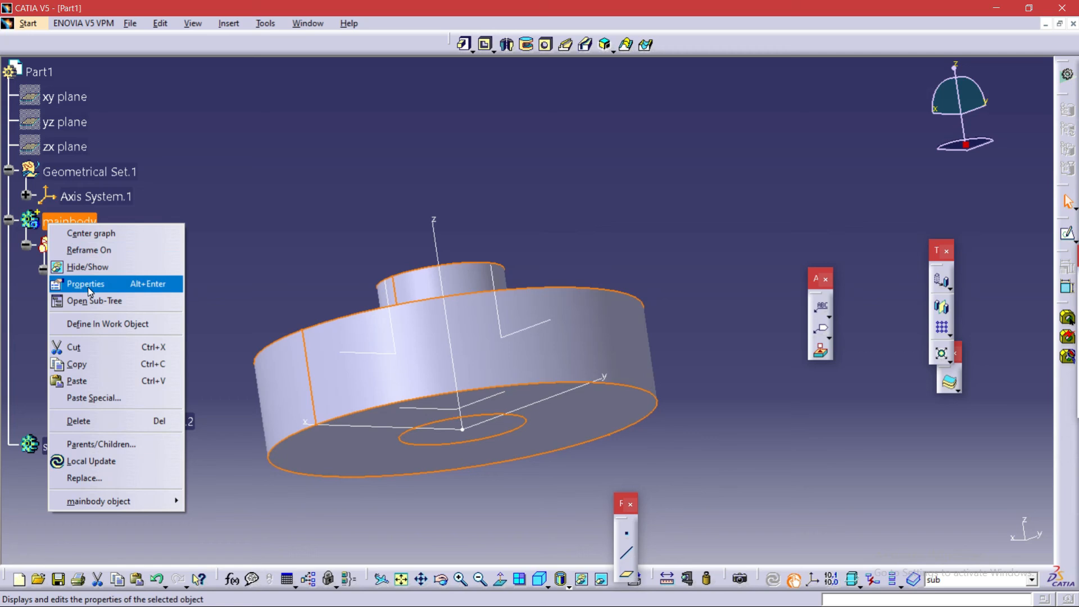
pyautogui.click(101, 324)
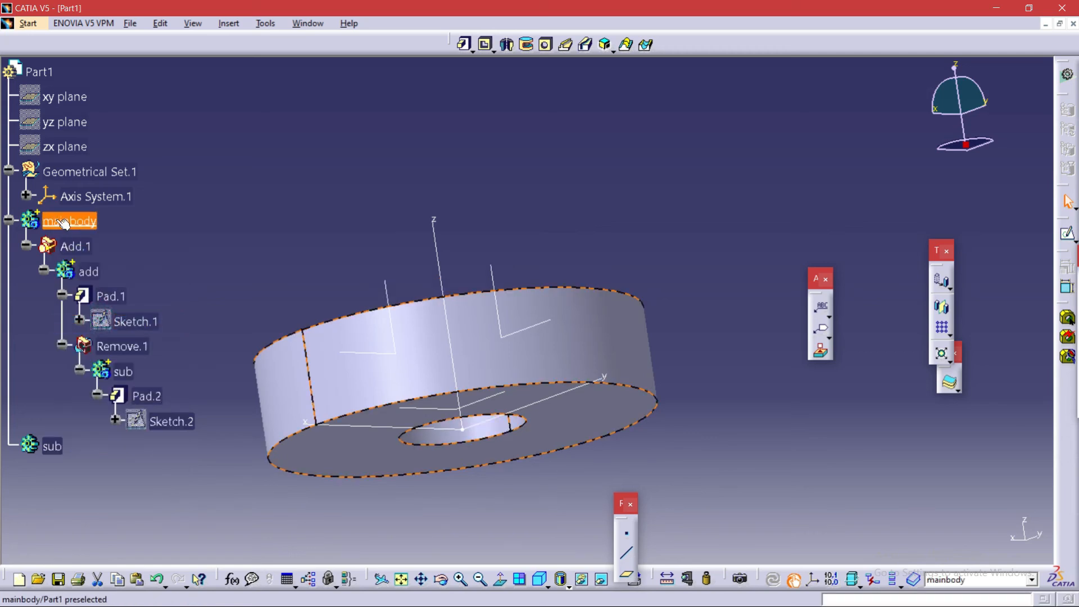
pyautogui.moveTo(638, 231); pyautogui.dragTo(534, 506, button='middle')
pyautogui.moveTo(746, 435); pyautogui.dragTo(701, 402, button='middle')
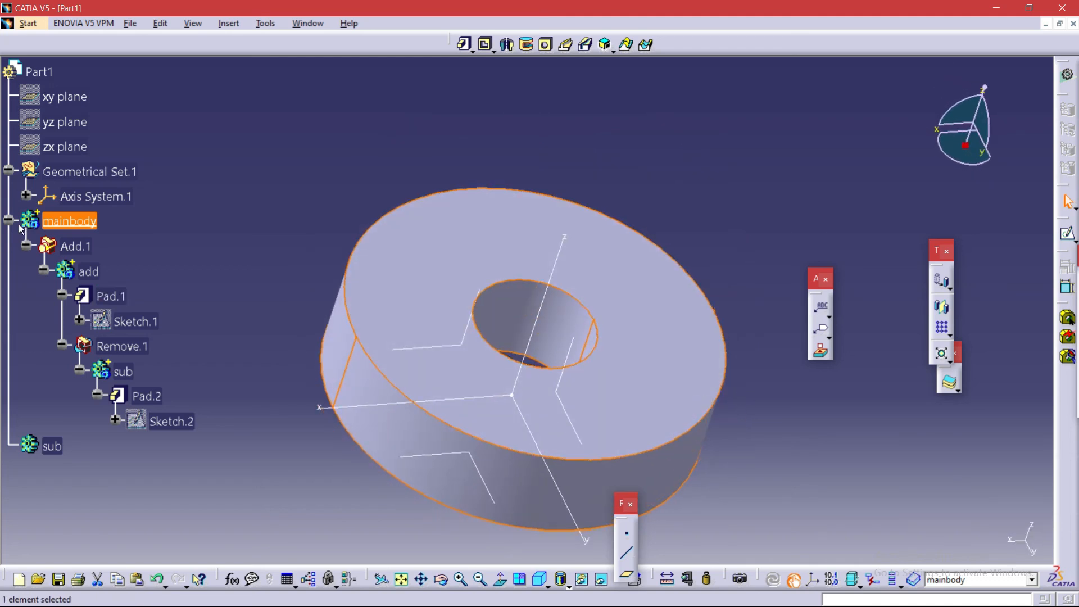
pyautogui.click(59, 225)
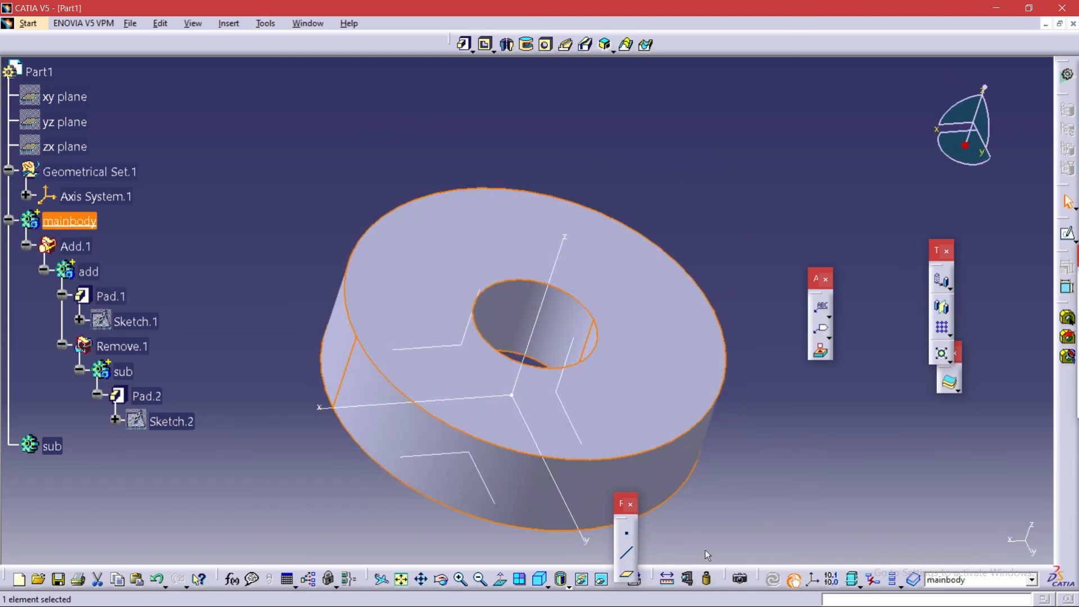